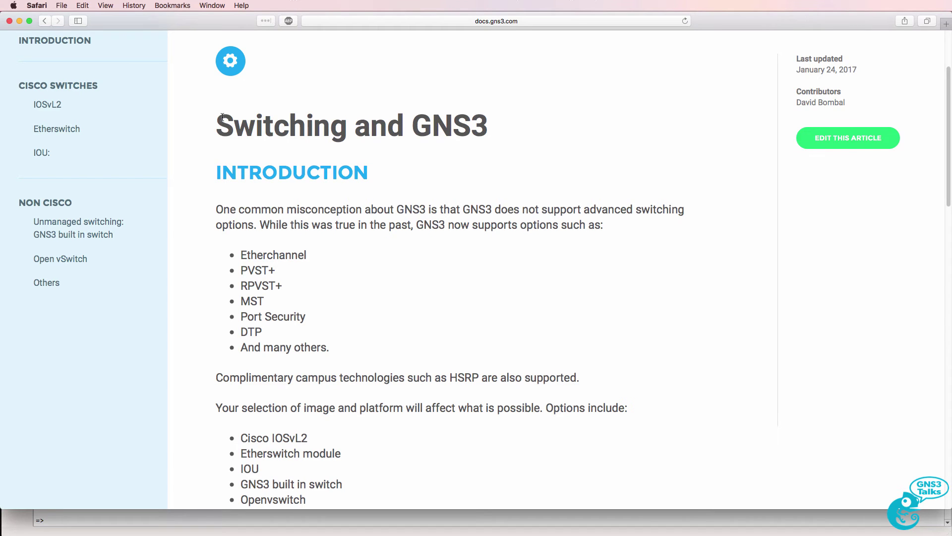
Highlight the 'Switching and GNS3' title on the docs.gns3.com page
drag(222, 116, 492, 129)
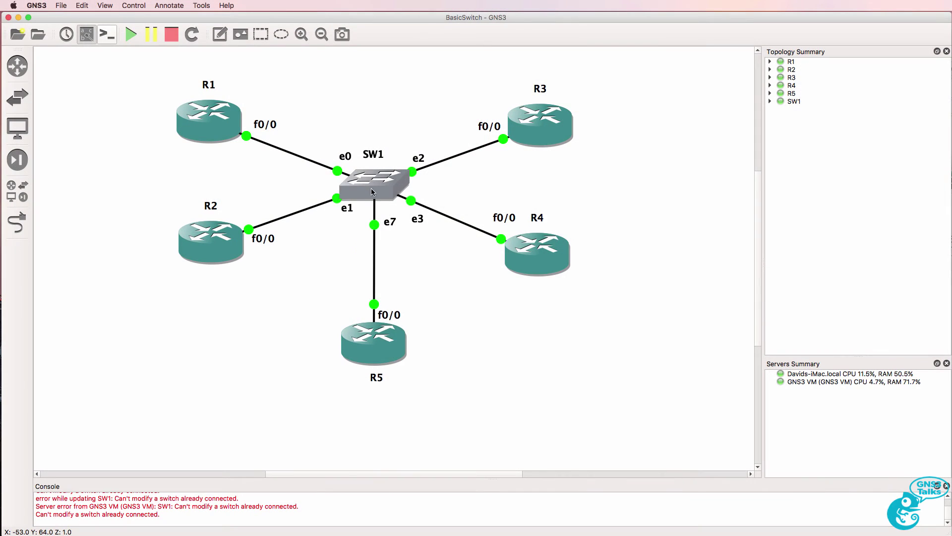
Review SW1's ports (port 7 dot1q trunk, port 0 VLAN 2, port 3 VLAN 3) and cancel without changes
right_click(373, 192)
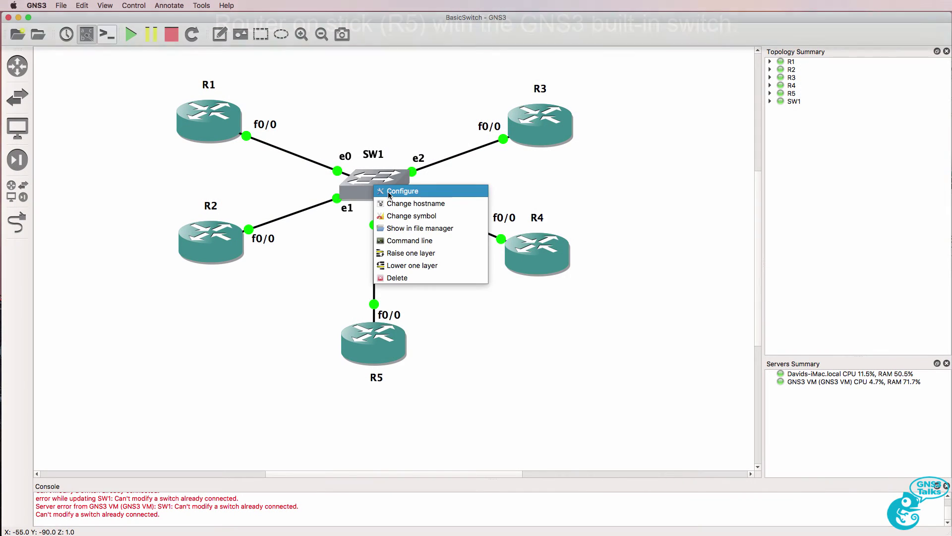
click(389, 190)
drag(454, 153, 637, 160)
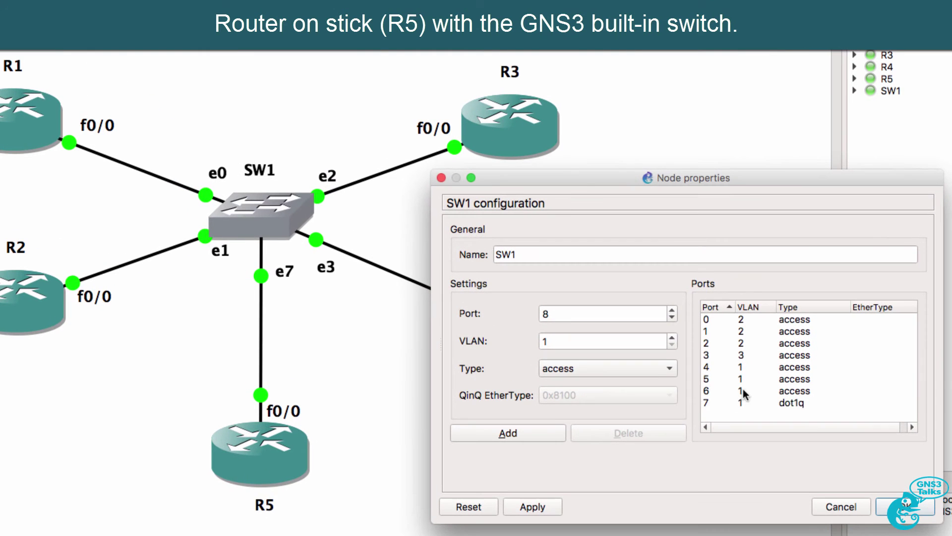
click(714, 310)
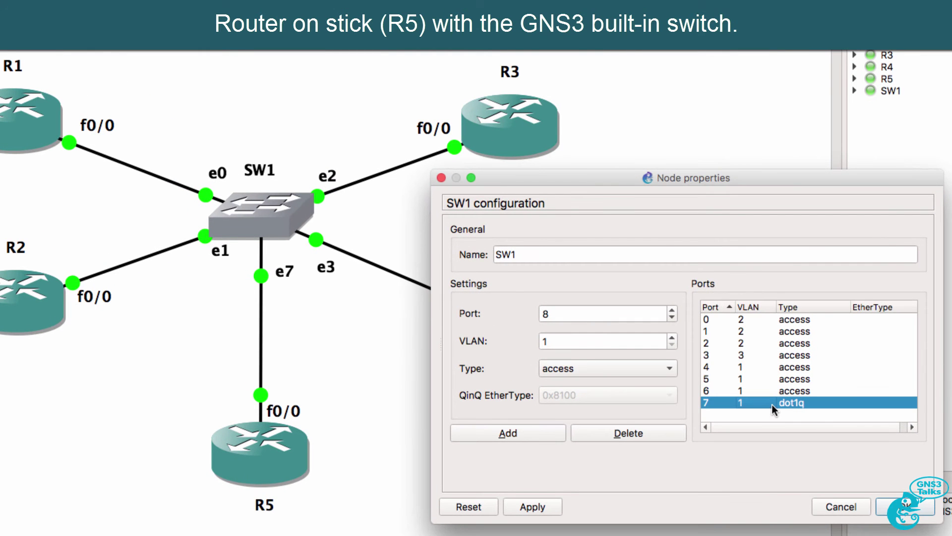
click(750, 320)
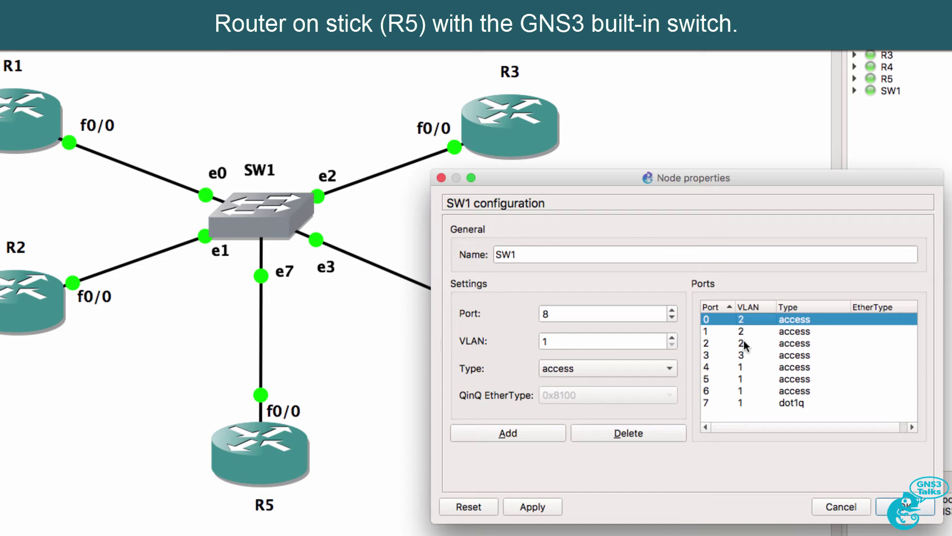
click(747, 354)
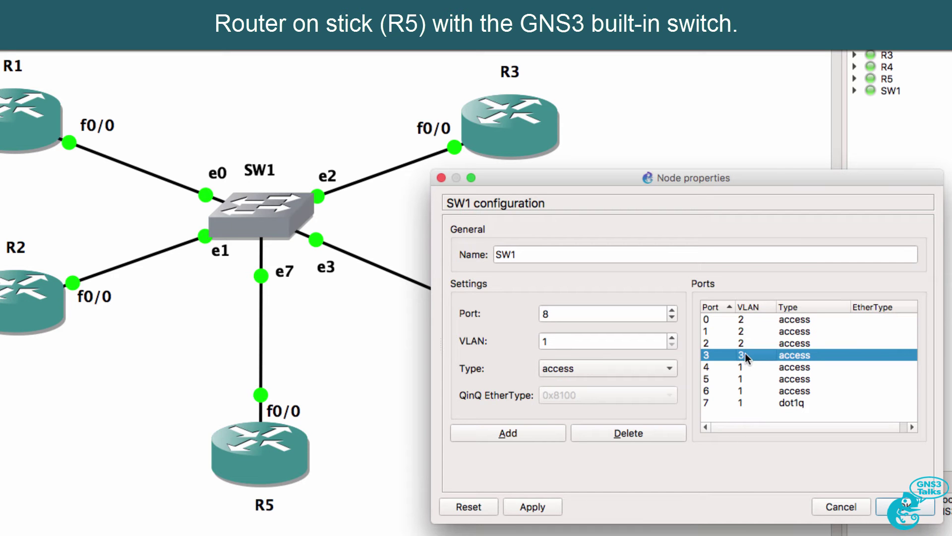
click(841, 508)
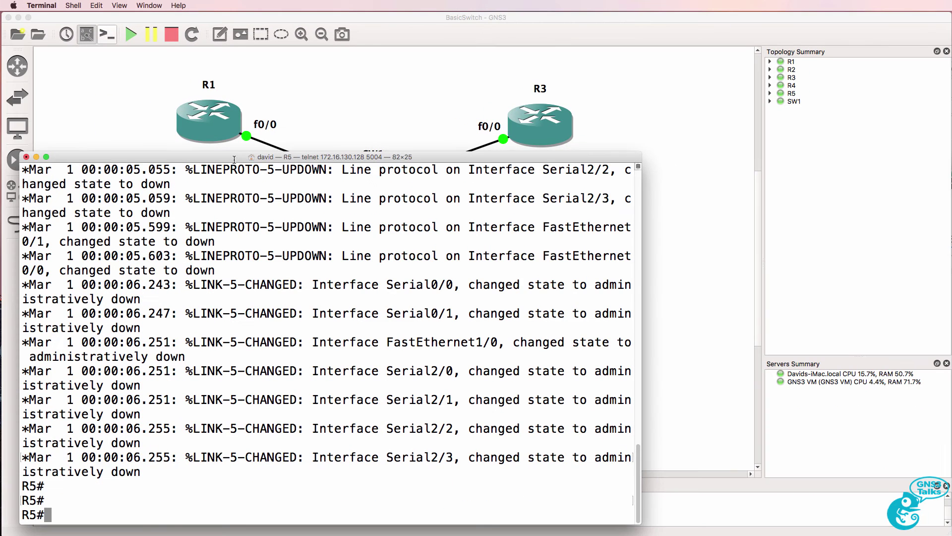
Enter global config on R5 and enable interface f0/0 with no shut
text(conf t)
key(Return)
text(int f0/0)
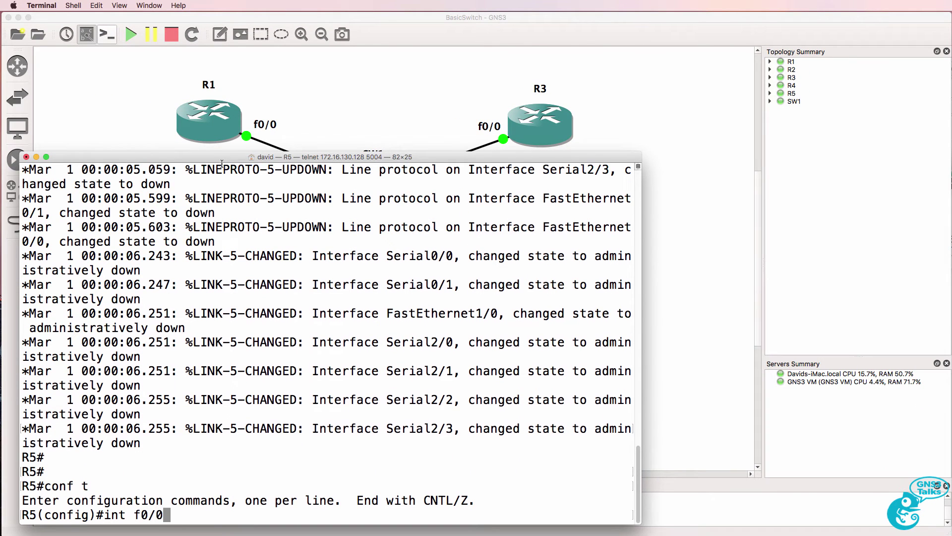
key(Return)
text(no shut)
key(Return)
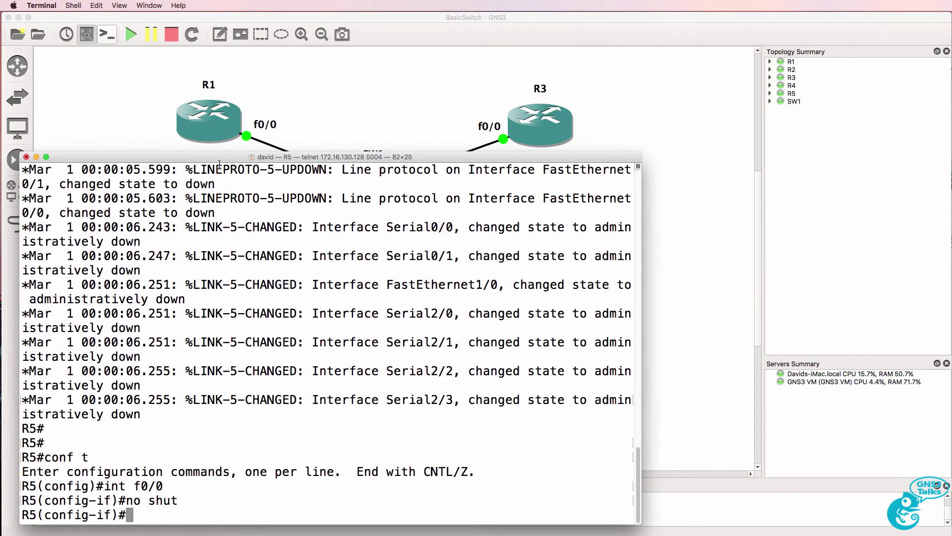
text(int f0)
key(BackSpace)
key(BackSpace)
key(BackSpace)
key(BackSpace)
key(BackSpace)
text(exit)
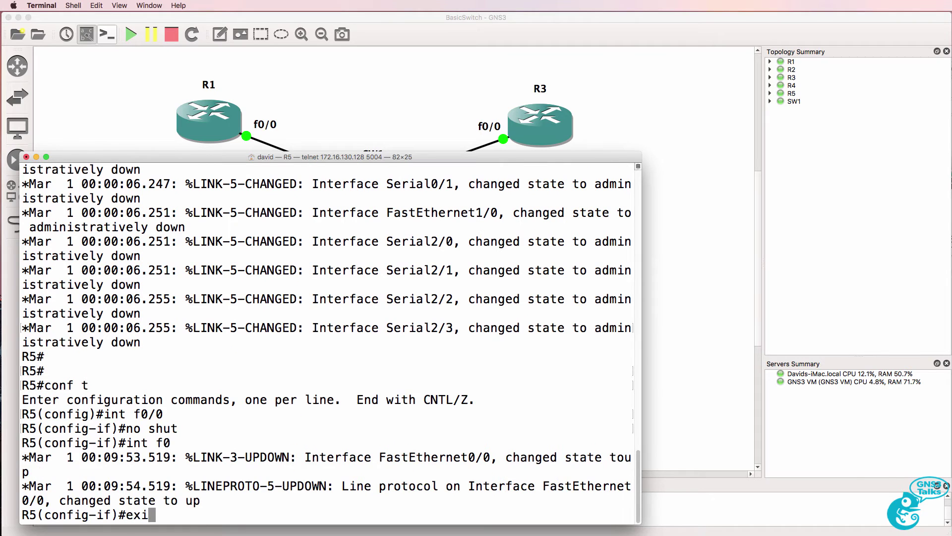
key(Return)
Create subinterface f0/0.1 with dot1Q VLAN 1 native encapsulation
text(int f0/0)
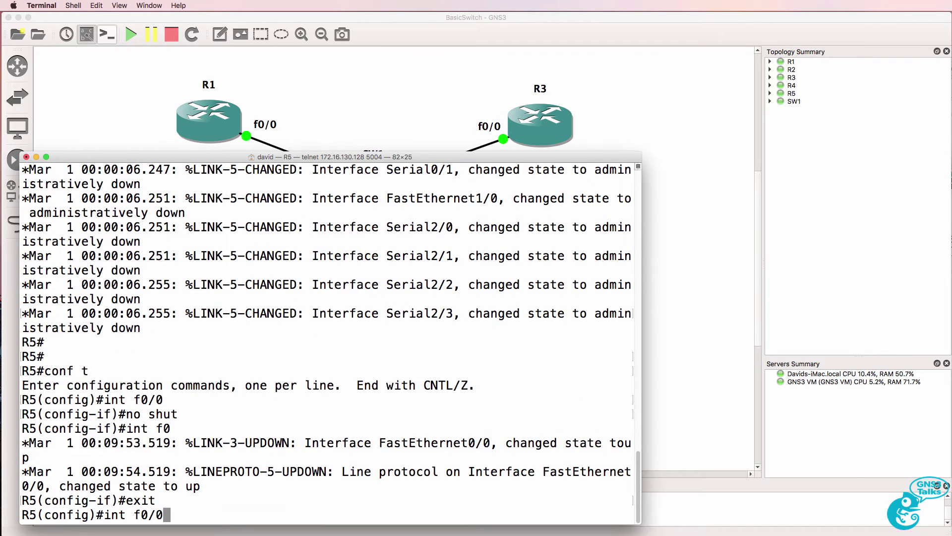
text(?.?)
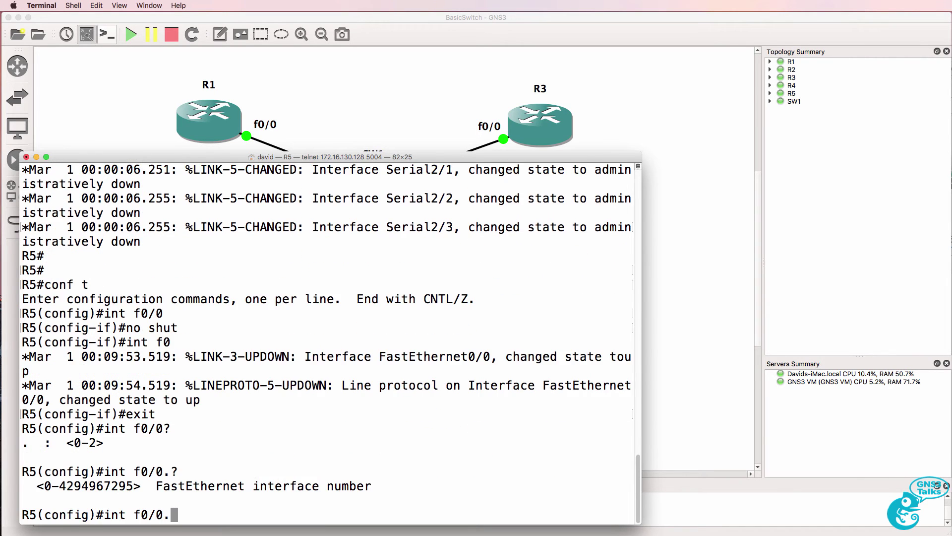
text(1)
key(Return)
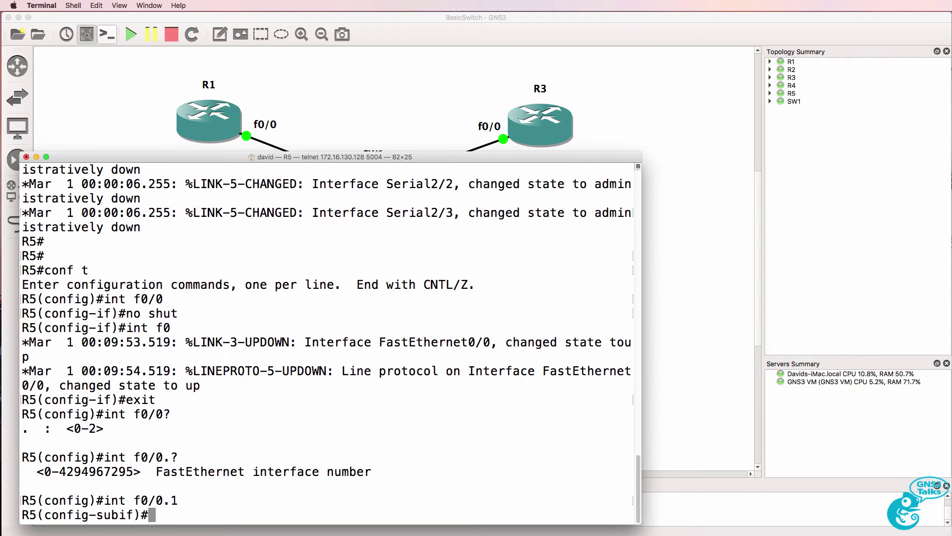
text(ena)
key(Tab)
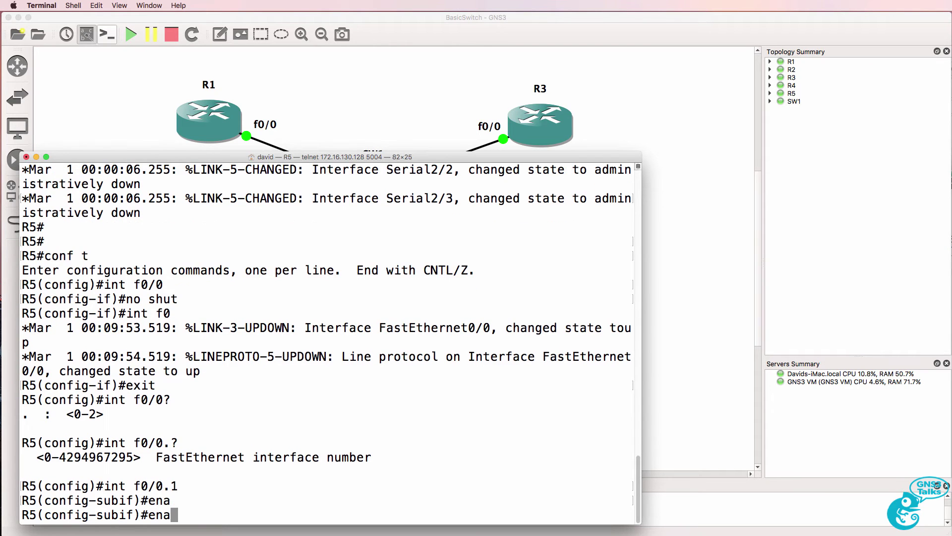
key(Tab)
text(?)
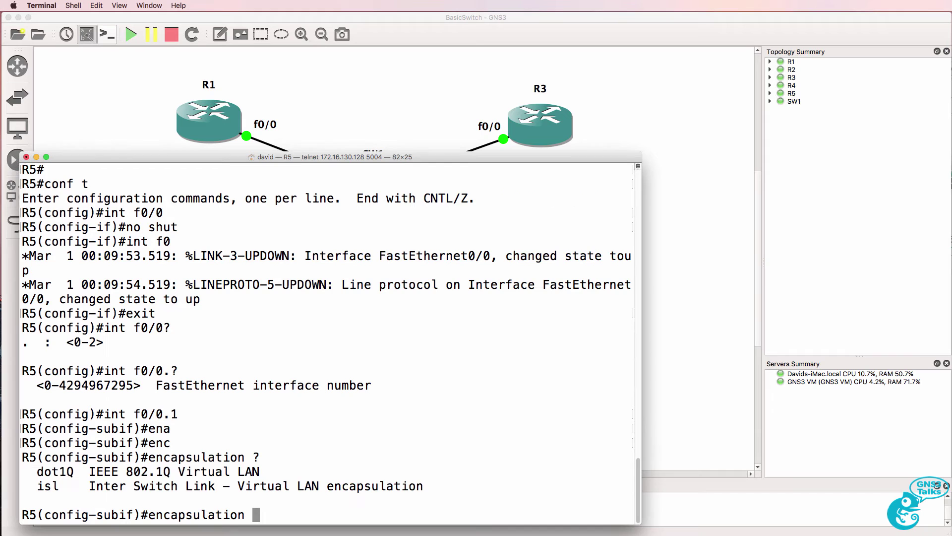
text(do)
key(Tab)
text(?)
text(1Q 1)
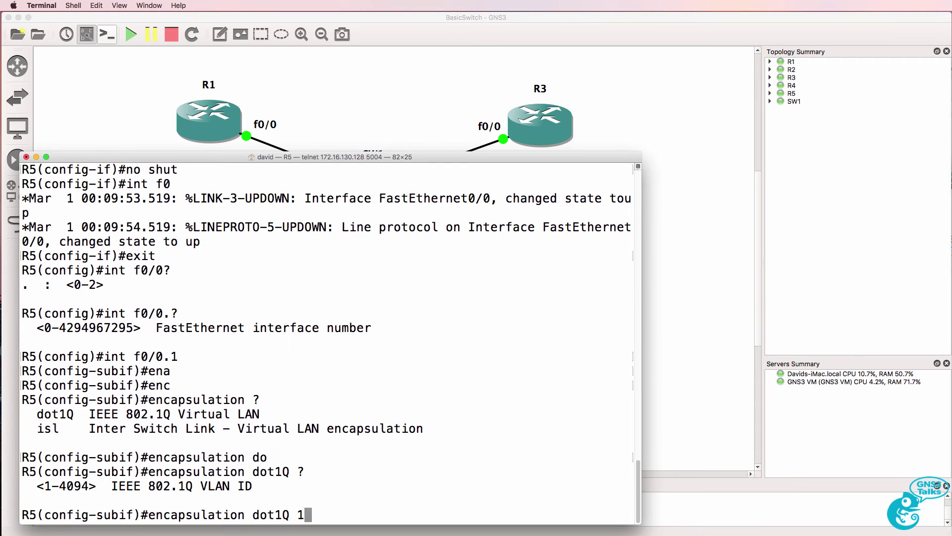
text( ?)
text(n)
key(Tab)
key(Return)
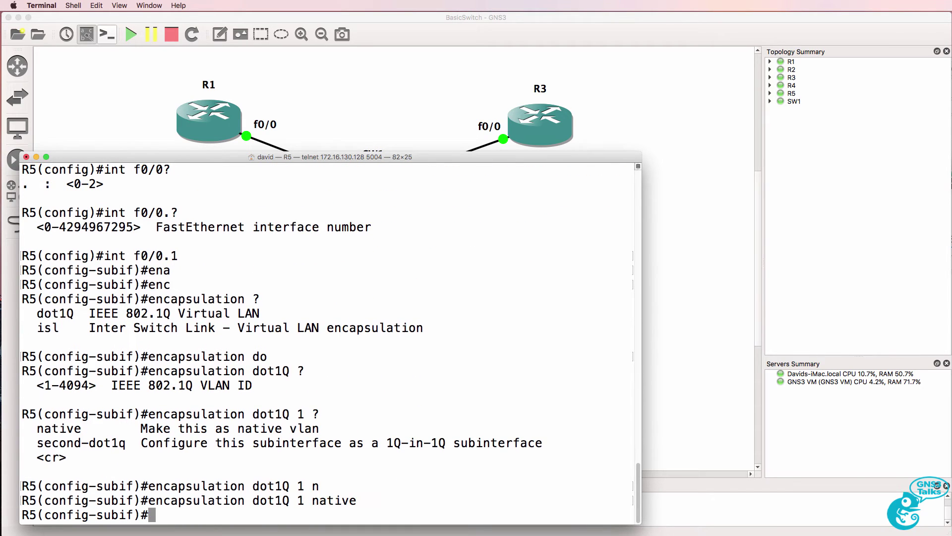
Assign 10.1.1.254 255.255.255.0 to f0/0.1 and return to global config
text(ip add)
key(Tab)
text(10.1.1)
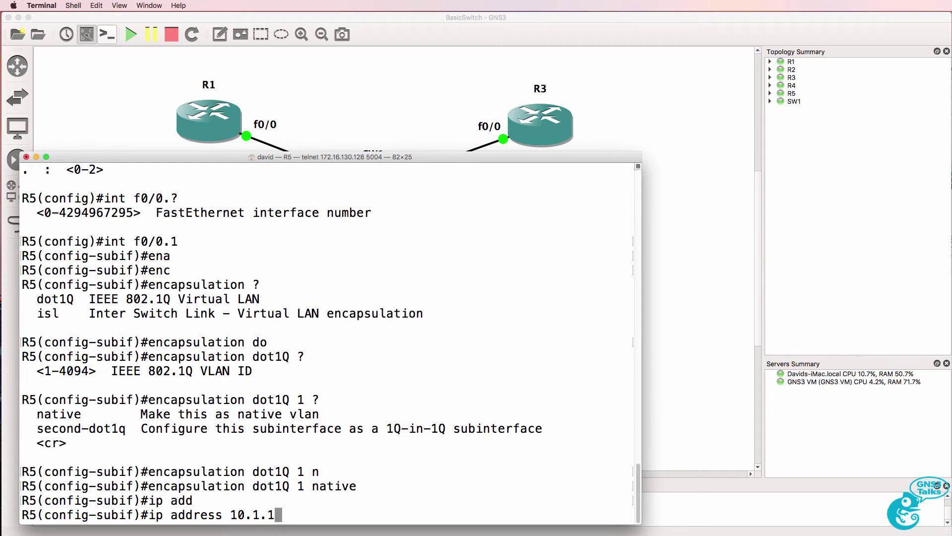
text(.2)
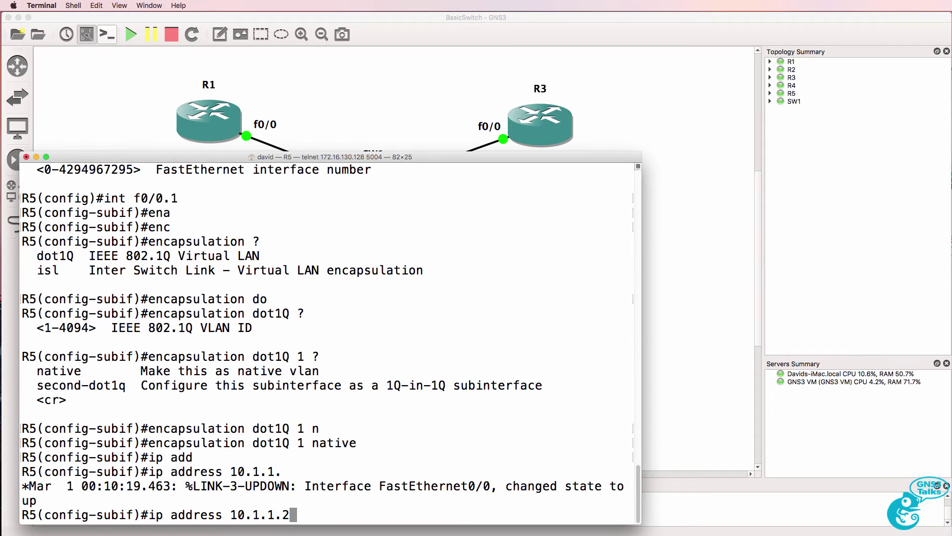
text(54 255.)
key(BackSpace)
text(255.255.255.0)
key(Return)
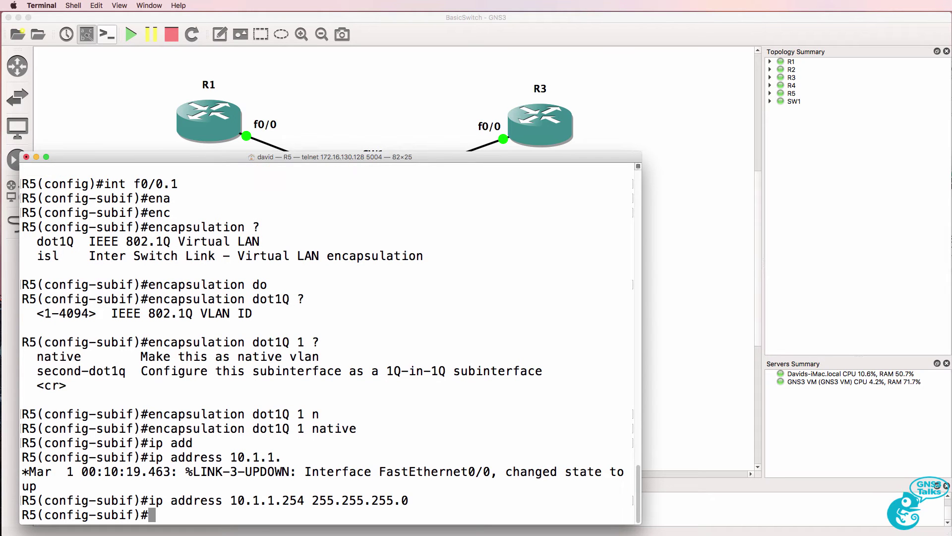
text(exit)
key(Return)
key(super+Tab)
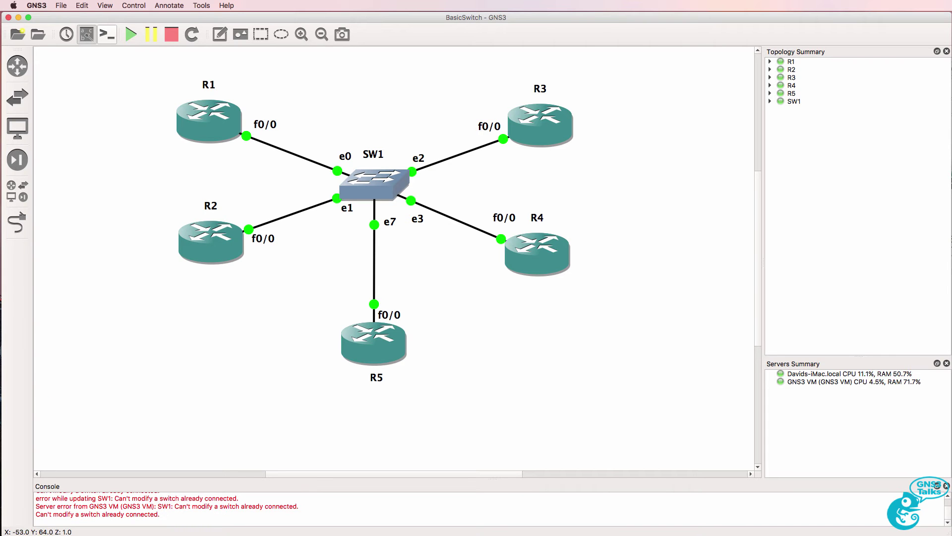
key(super+Tab)
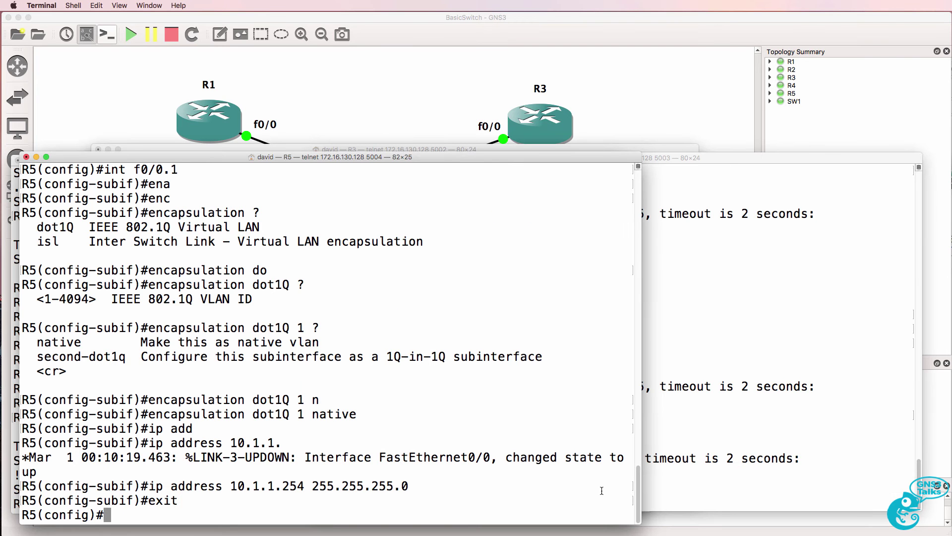
Create subinterface f0/0.2 on dot1Q VLAN 2 with address 10.1.2.254 255.255.255.0
text(int f0/0.2)
key(Return)
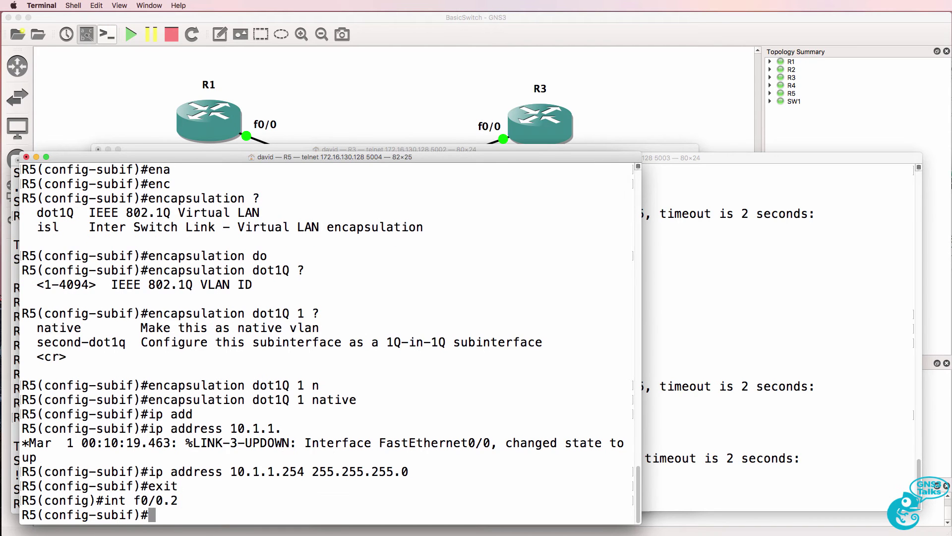
text(enc)
key(Tab)
text(do)
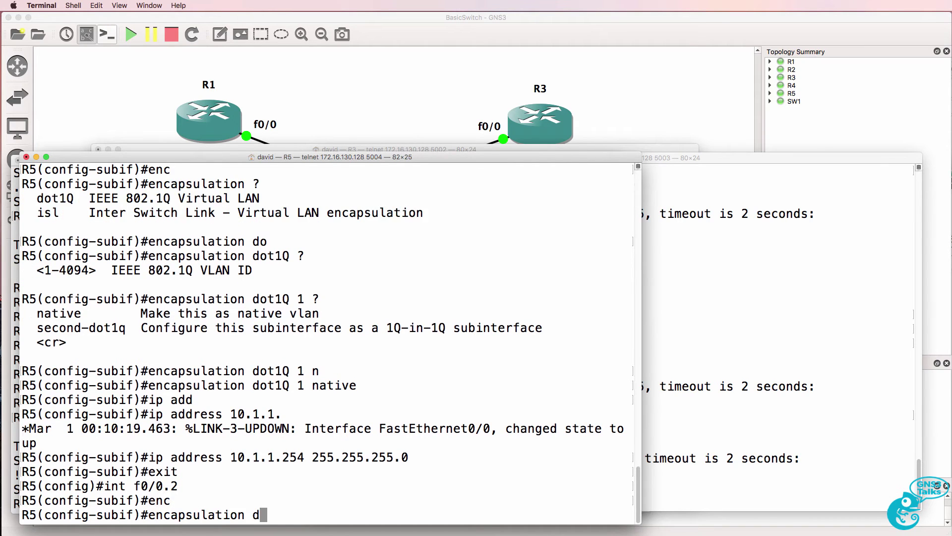
key(Tab)
text(?)
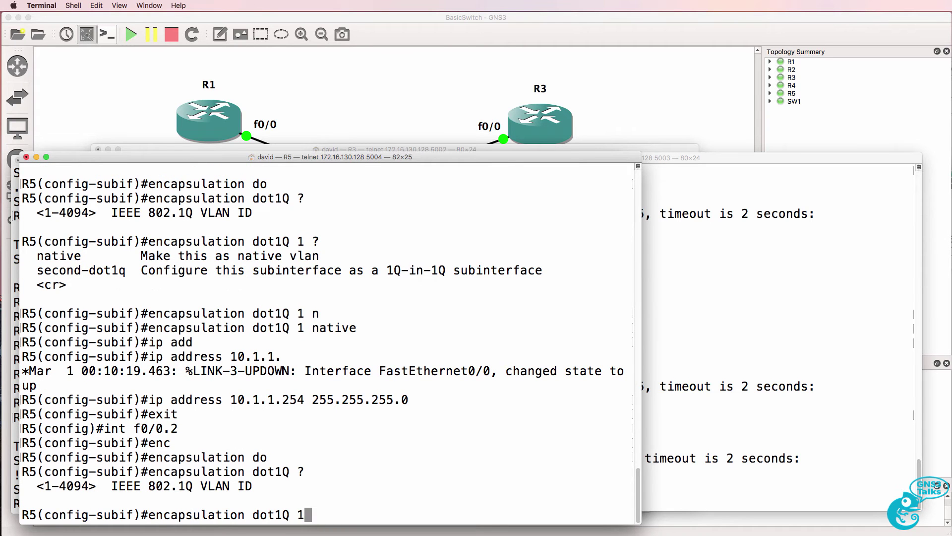
text(2 ?)
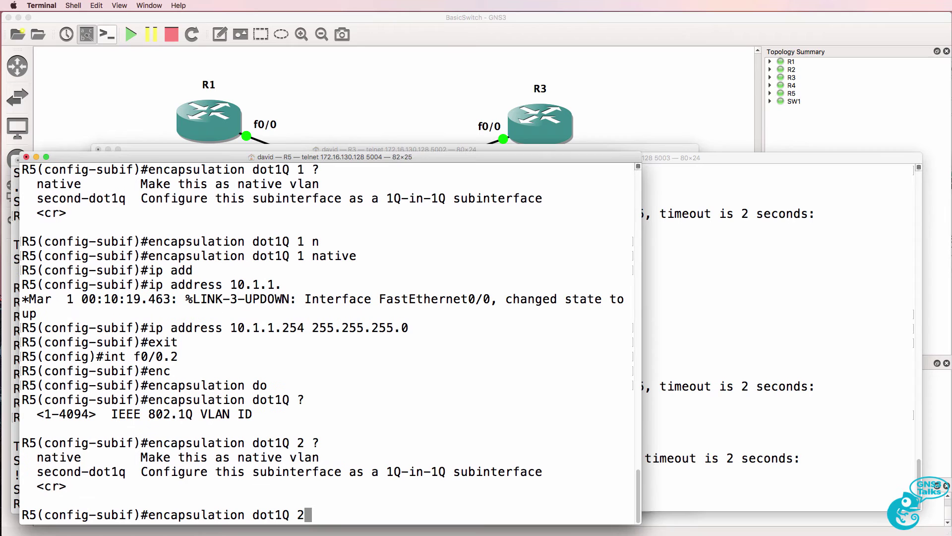
key(Return)
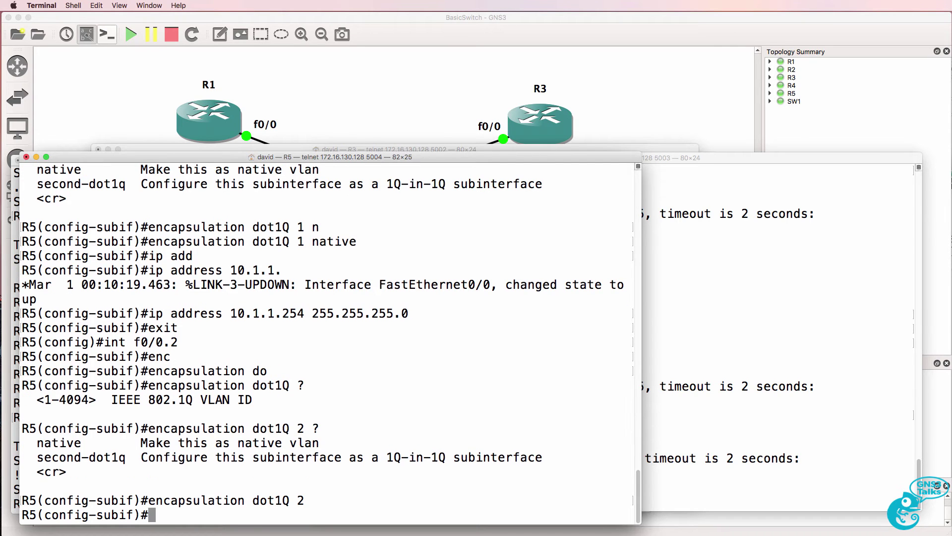
text(ip add)
key(Tab)
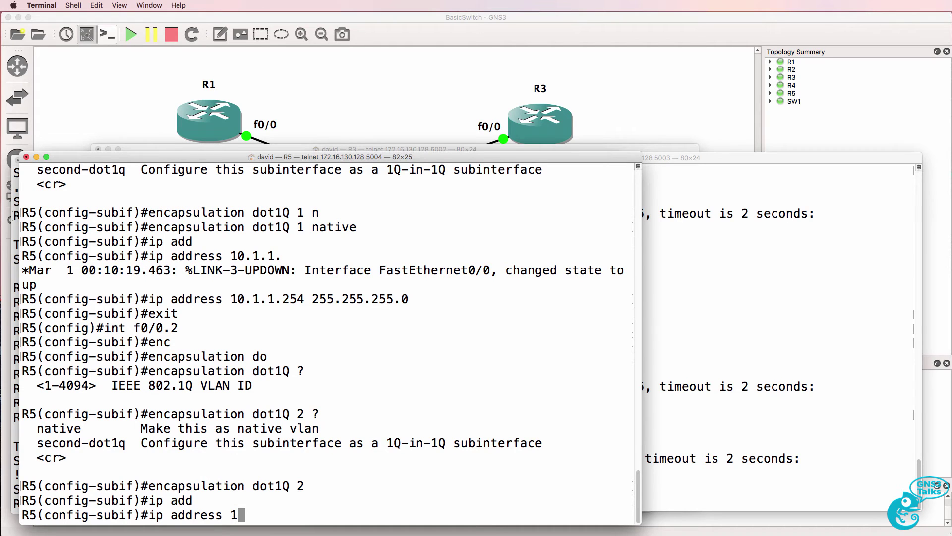
text(10.1.2.1 25)
key(BackSpace)
key(BackSpace)
key(BackSpace)
key(BackSpace)
text(254 255.255.255.0)
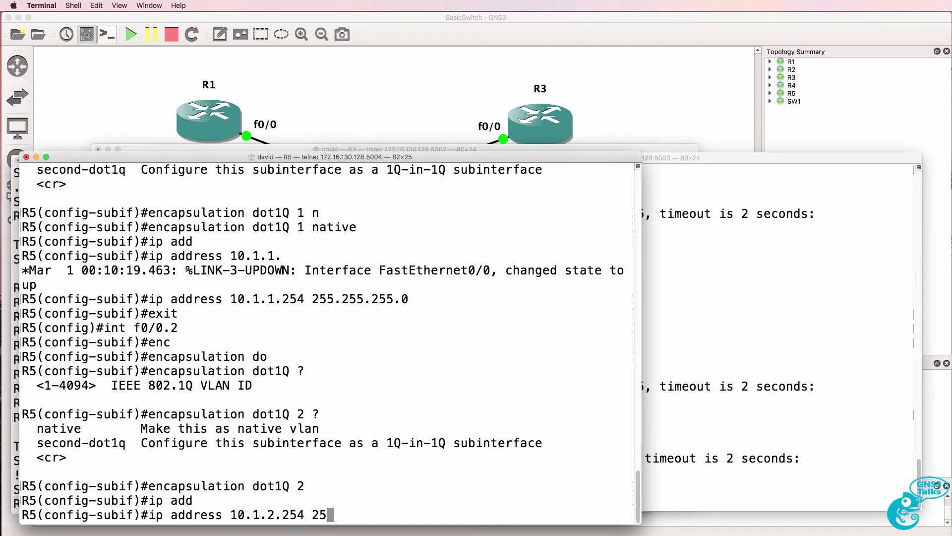
key(Return)
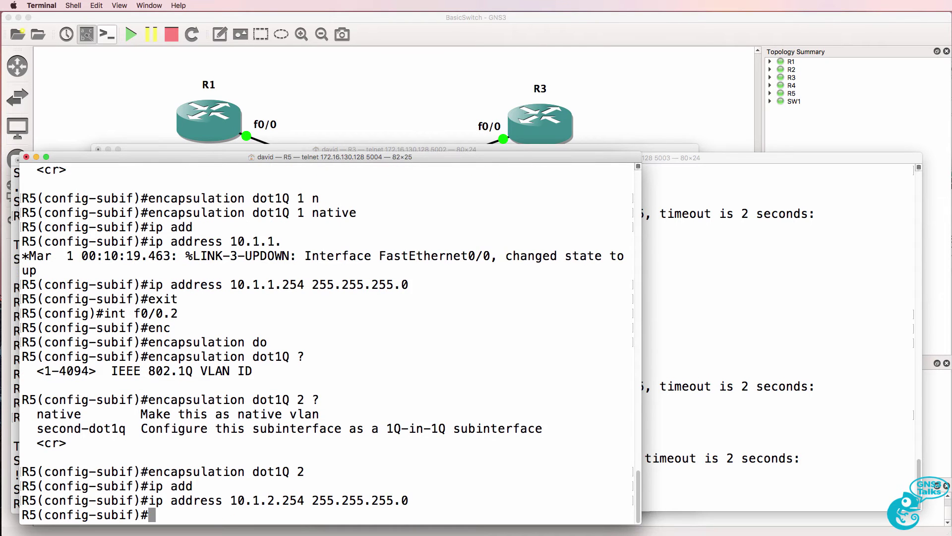
text(exit)
key(Return)
Create subinterface f0/0.3 on dot1Q VLAN 3 with address 10.1.3.254 255.255.255.0
text(int f0/0)
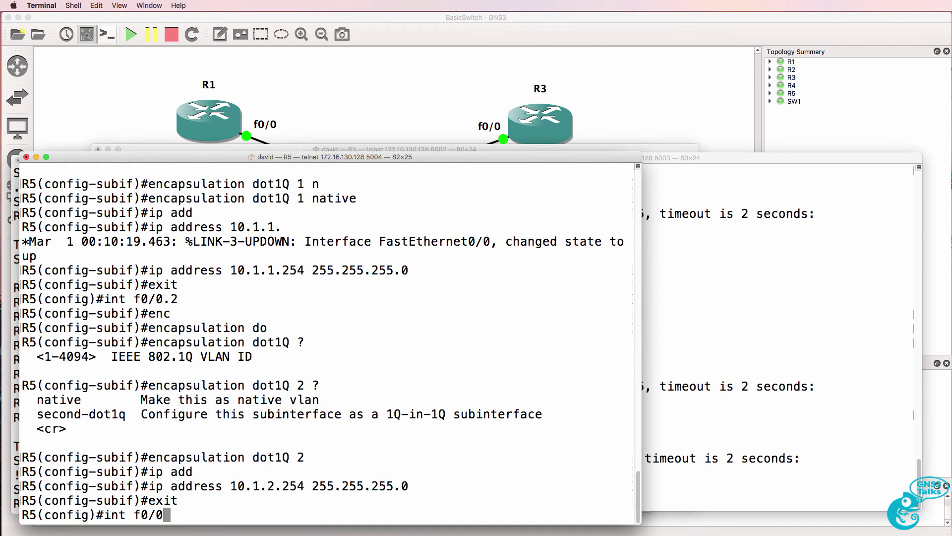
text(.3)
key(Return)
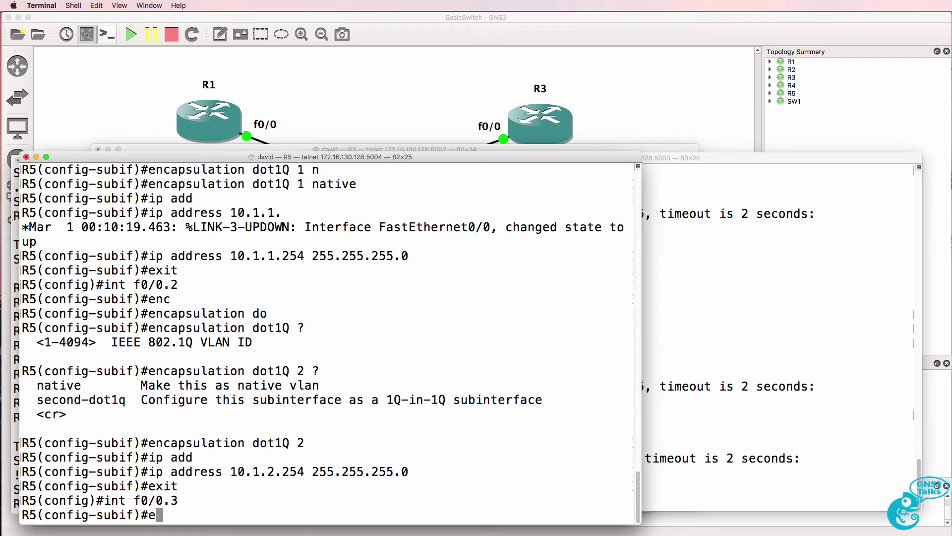
text(enc)
key(Tab)
text(do)
key(Tab)
text(3)
key(Return)
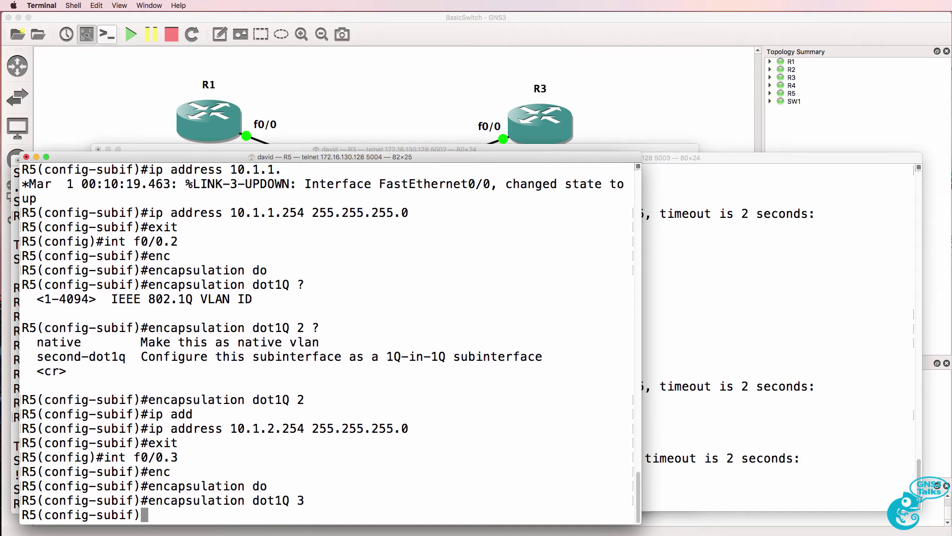
text(ip add)
key(Tab)
text(10.1.3)
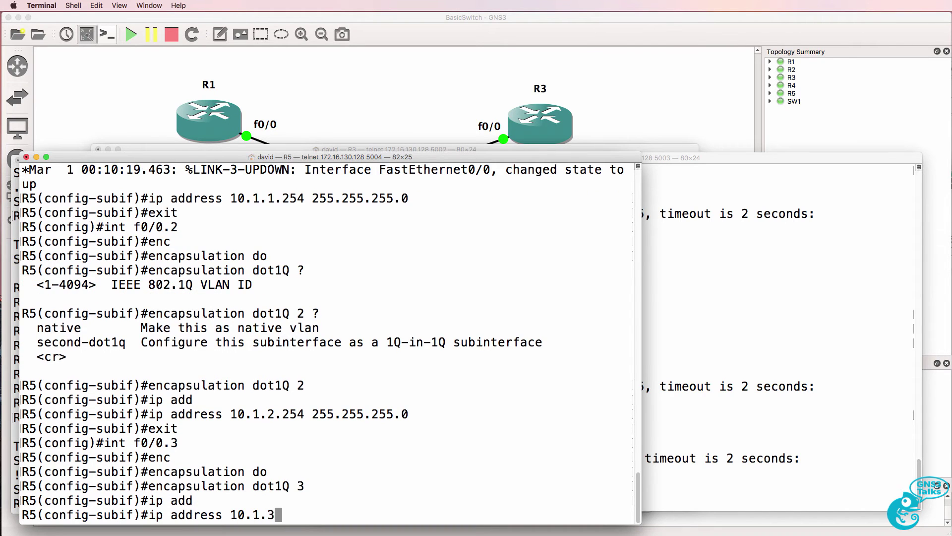
text(.254 255.255.255.0)
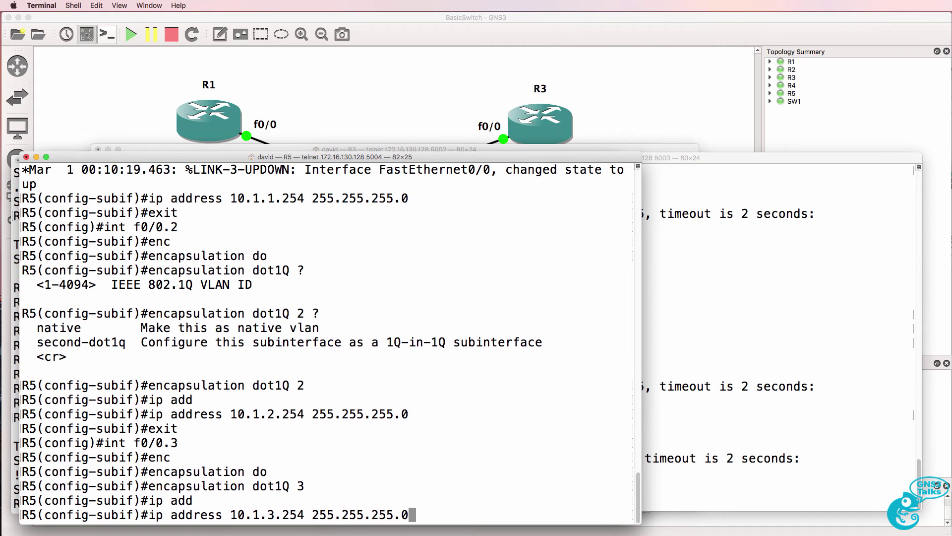
key(Return)
Leave config mode and list R5's interfaces with show ip interface brief
text(end)
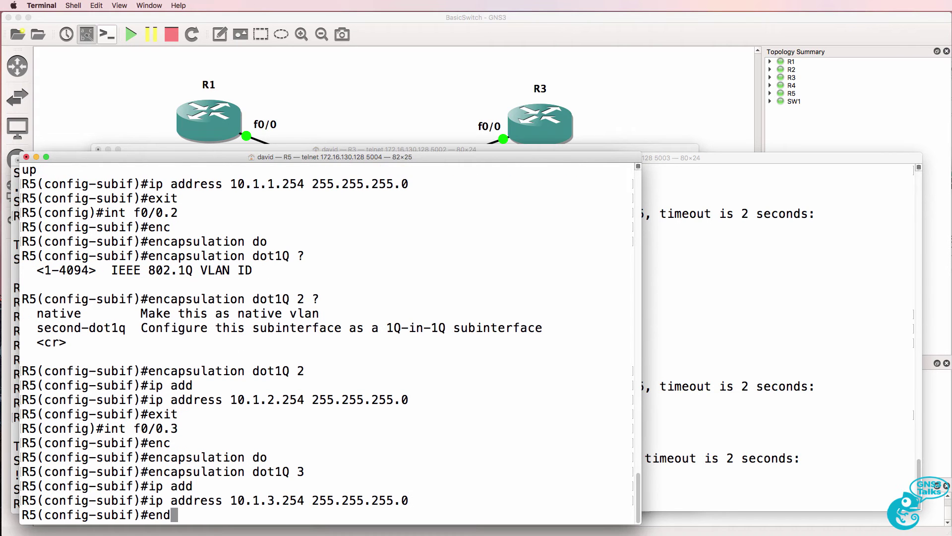
key(Return)
text(sh ip int br)
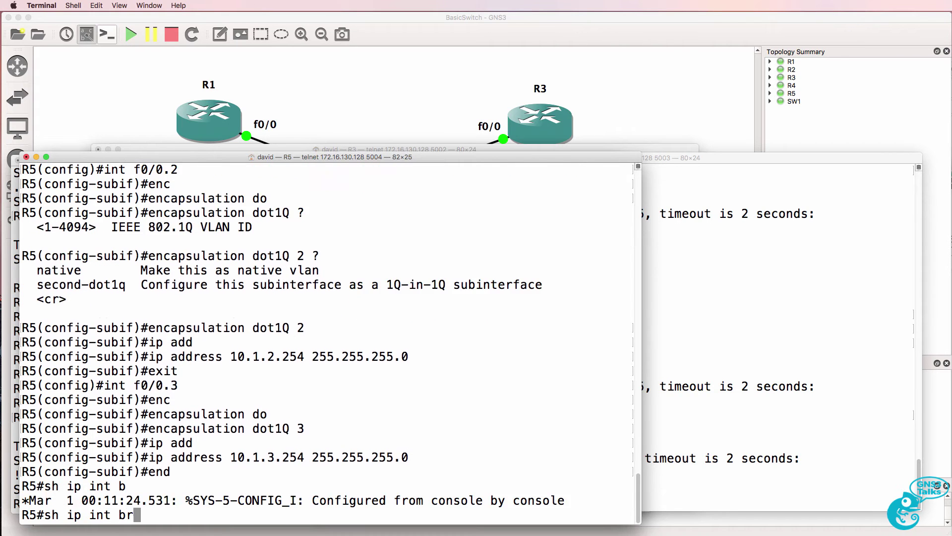
text(i)
key(Tab)
key(Return)
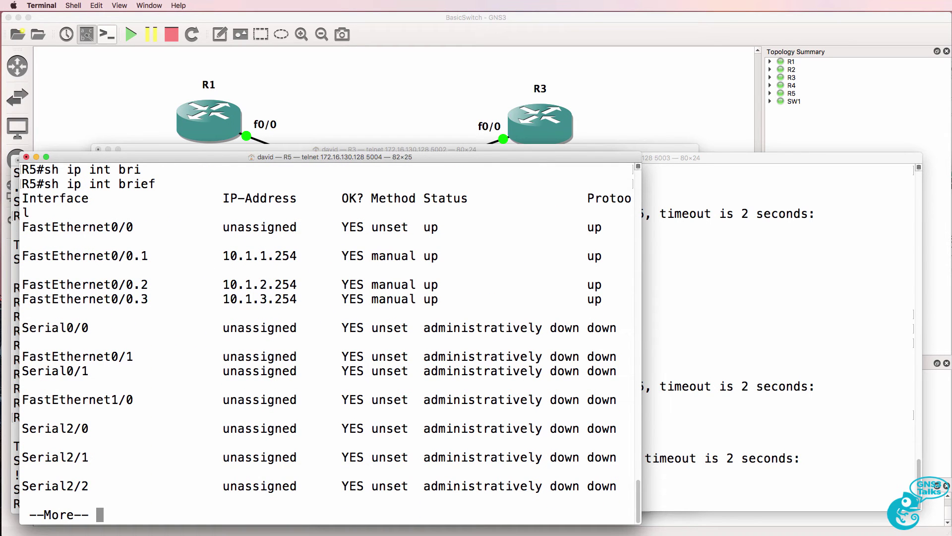
key(space)
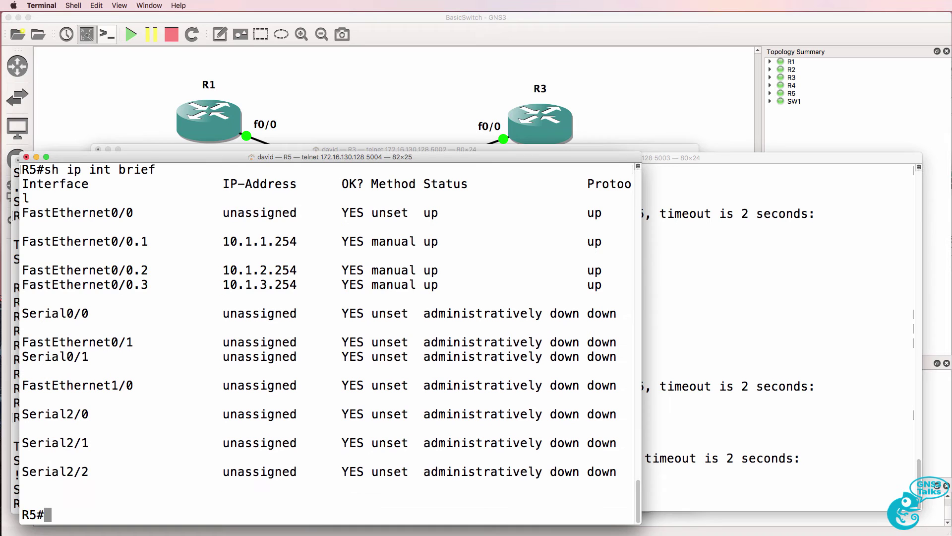
Display R5's running configuration and highlight the three subinterface blocks
text(sh run)
key(Return)
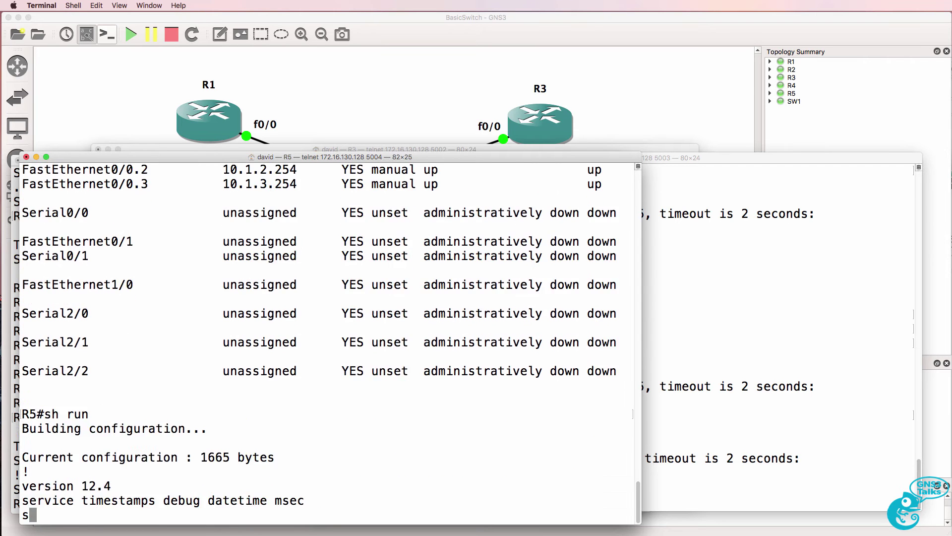
key(space)
key(space)
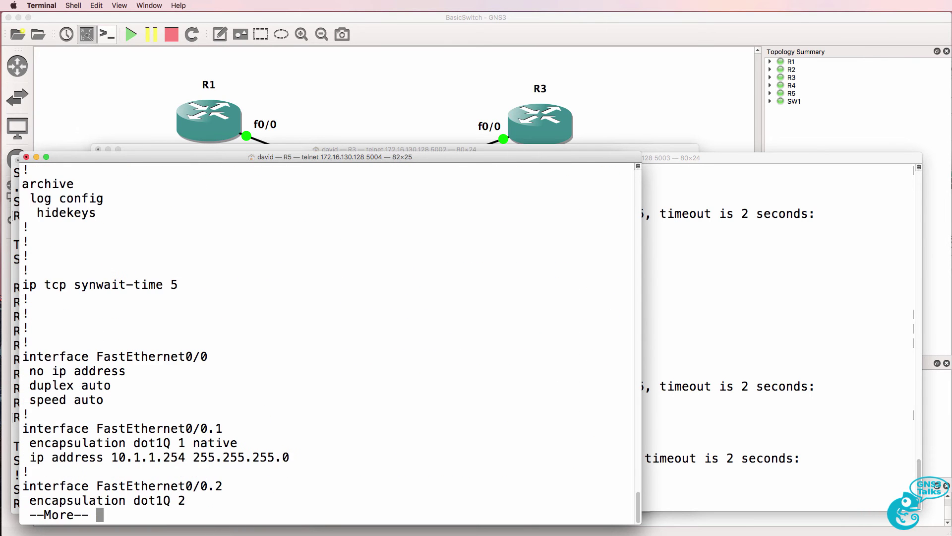
drag(143, 281, 336, 450)
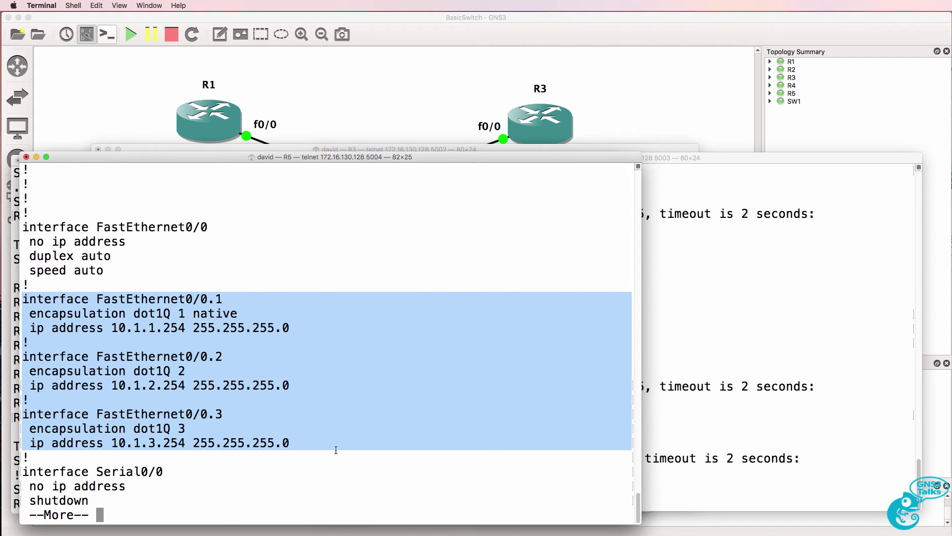
Open SW1's configuration in GNS3 to check port 7's dot1q trunk entry
click(415, 58)
right_click(387, 173)
click(428, 162)
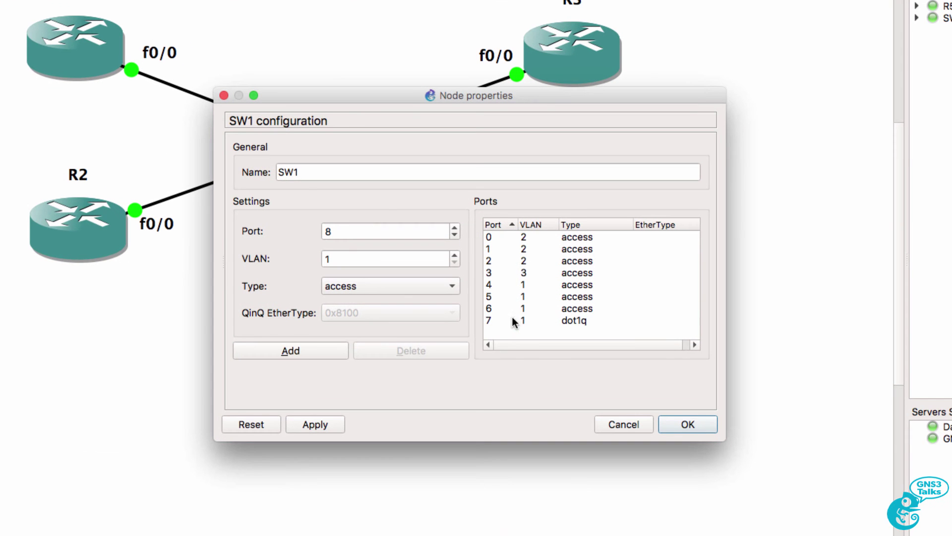
click(511, 321)
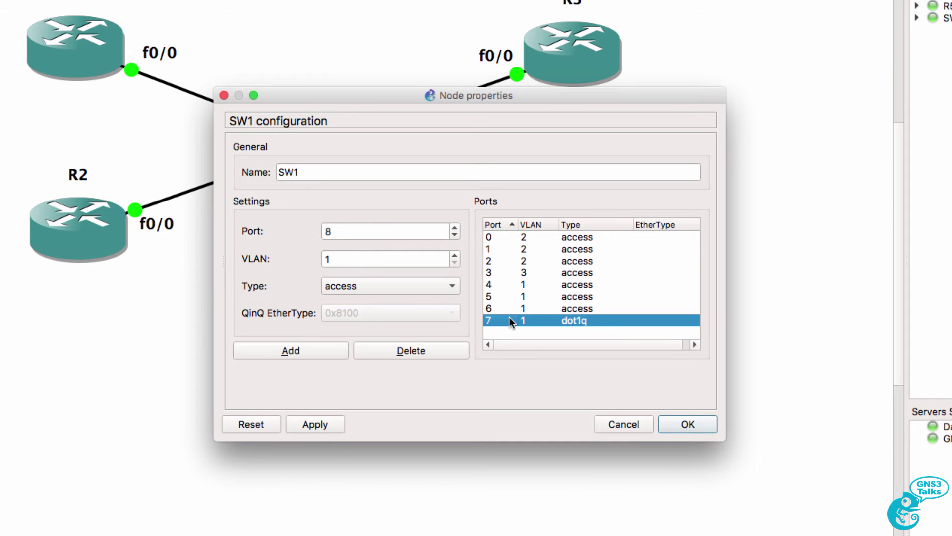
Give R1's f0/0 the address 10.1.2.1 255.255.255.0
click(623, 424)
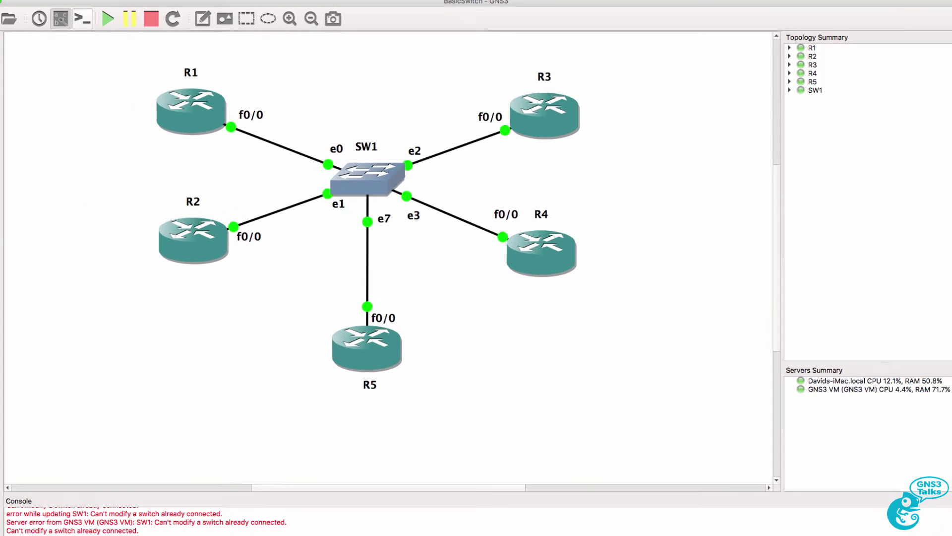
key(super+Tab)
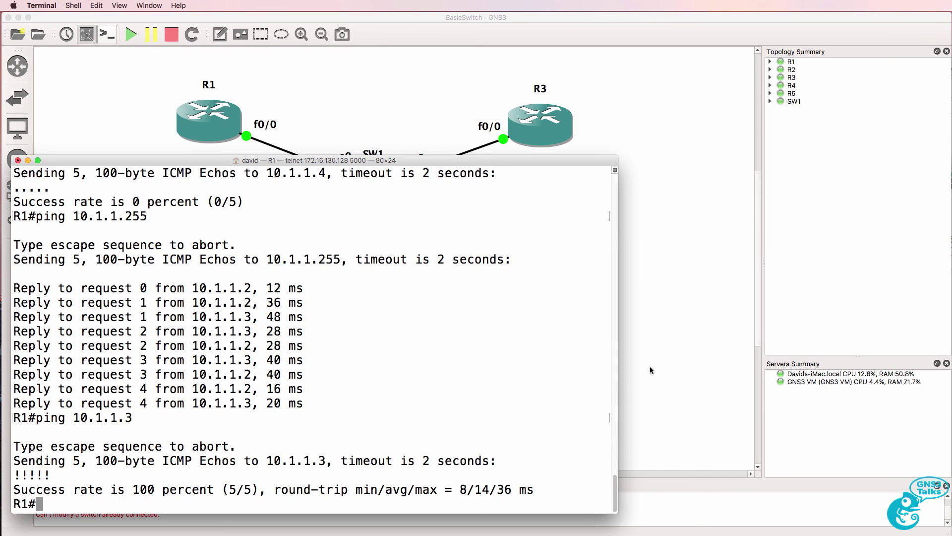
key(Return)
text(conf t)
key(Return)
text(int f0/0)
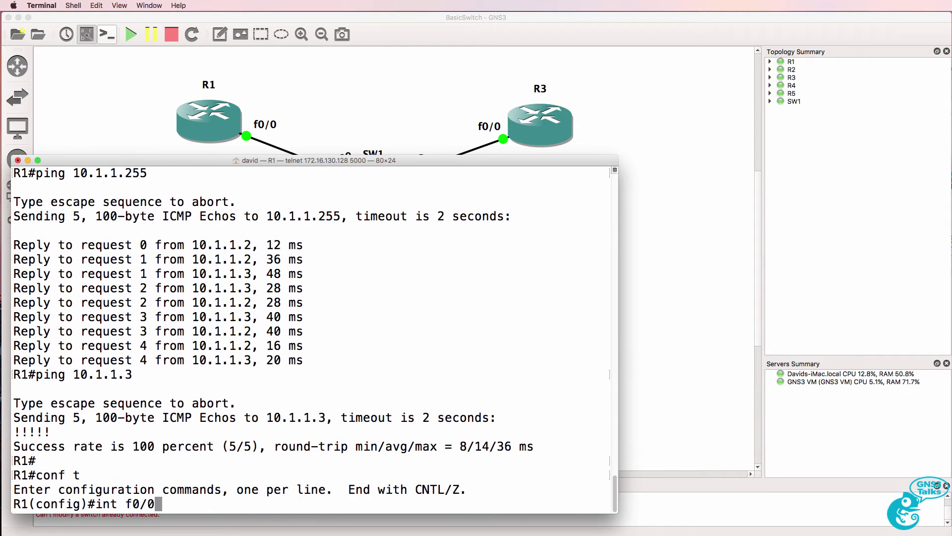
key(Return)
text(ip add)
key(Tab)
text(10.)
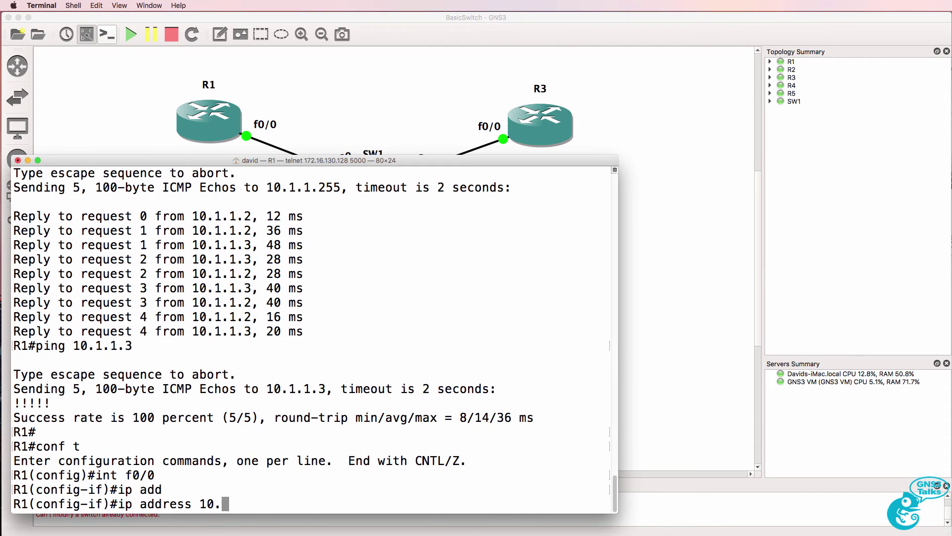
text(1.2.1 255.255.255.0)
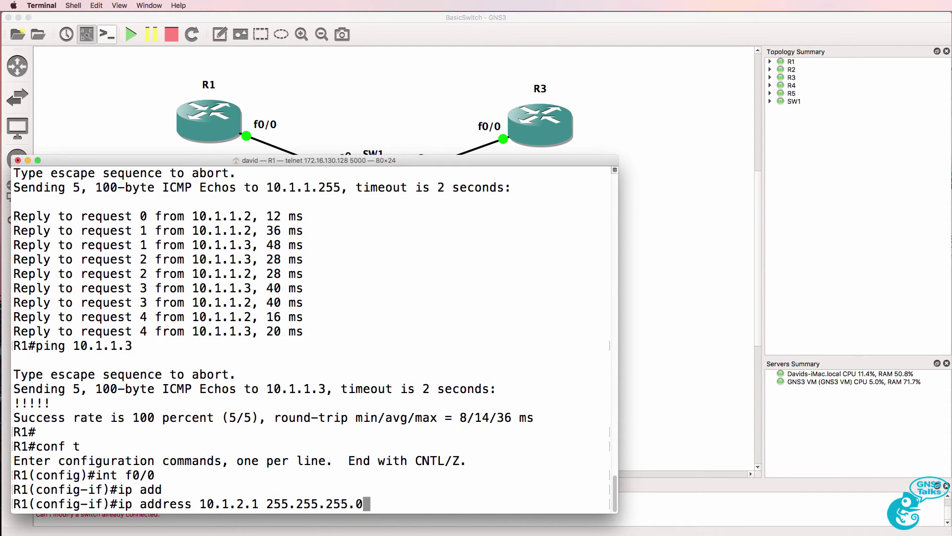
key(Return)
Ping R5's VLAN 2 gateway 10.1.2.254 from R1
text(end)
key(Return)
text(p)
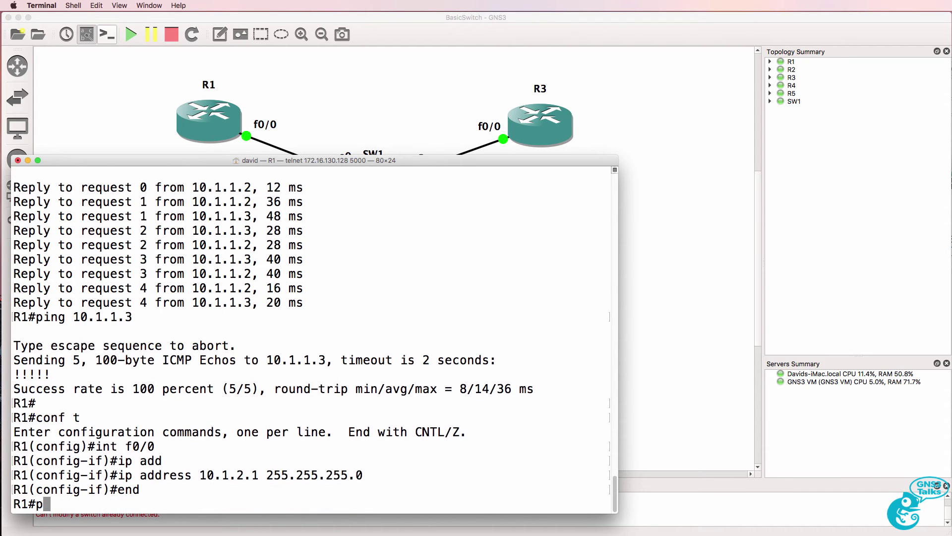
text(ing 10.1.2.254)
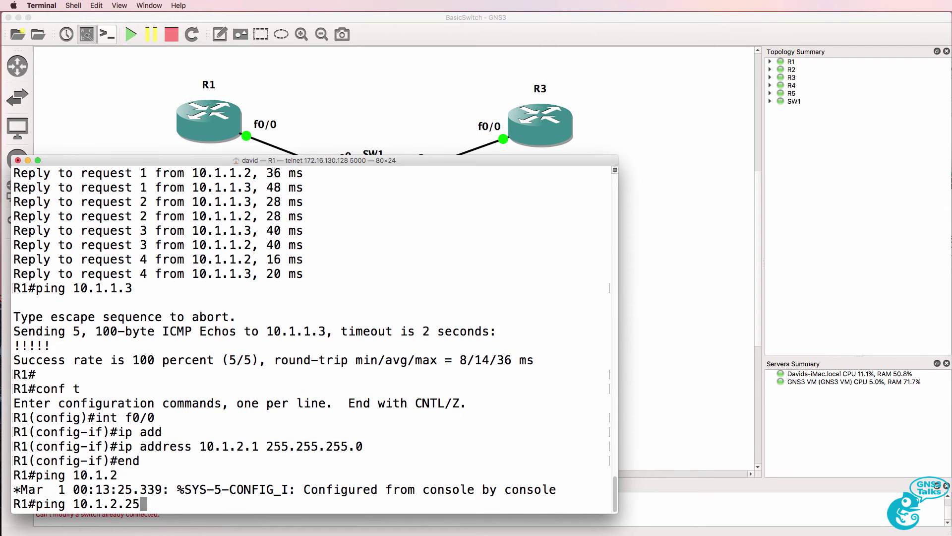
key(Return)
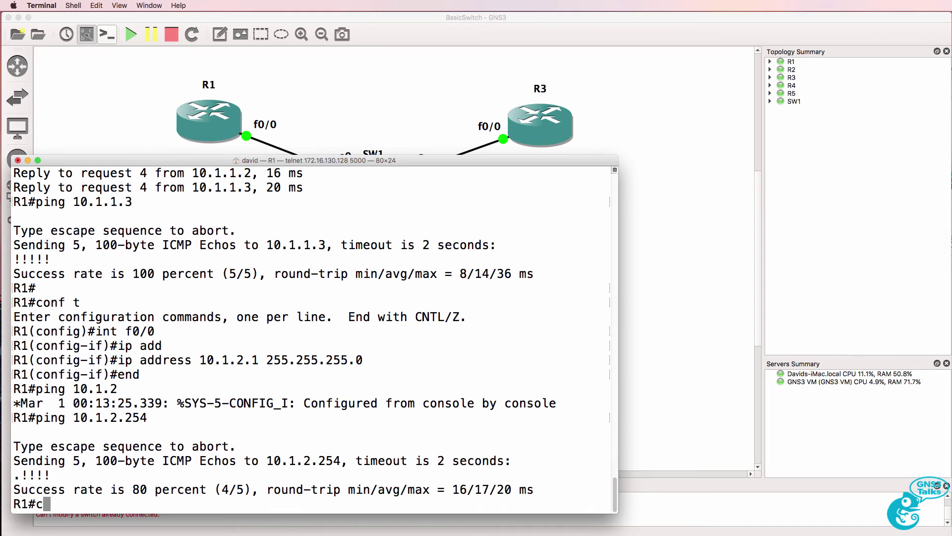
Add R1's default route 0.0.0.0 0.0.0.0 via 10.1.2.254
text(conf t)
key(Return)
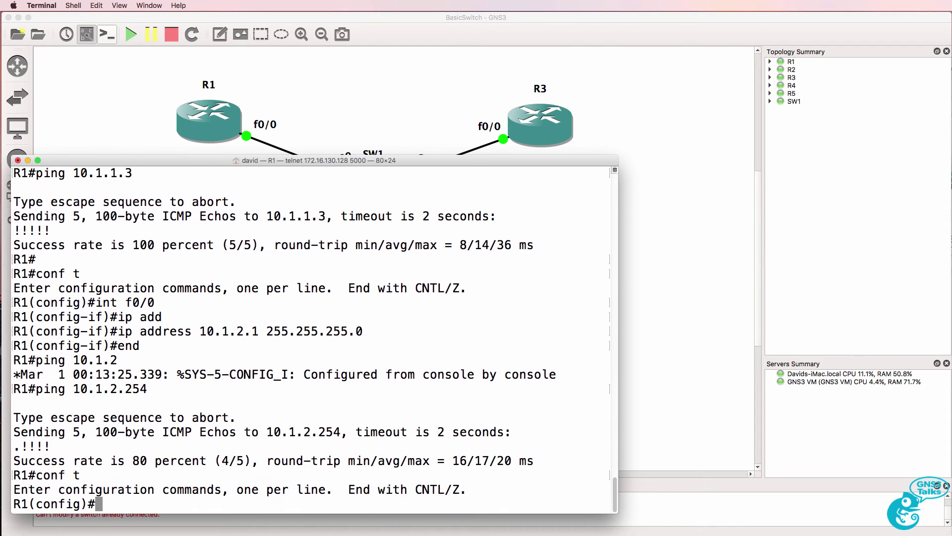
text(ip route 0.0.0)
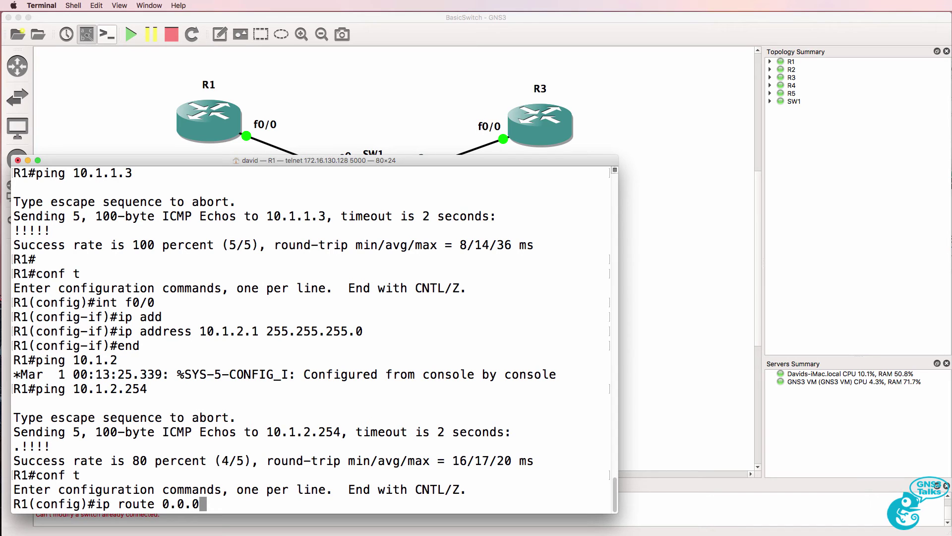
text(.0 0.0.0.0)
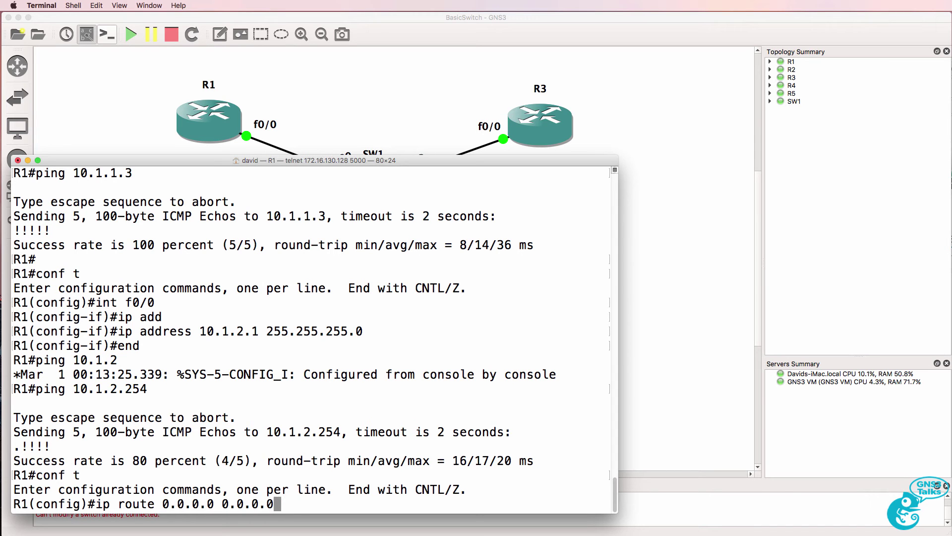
text( 10.1.1.)
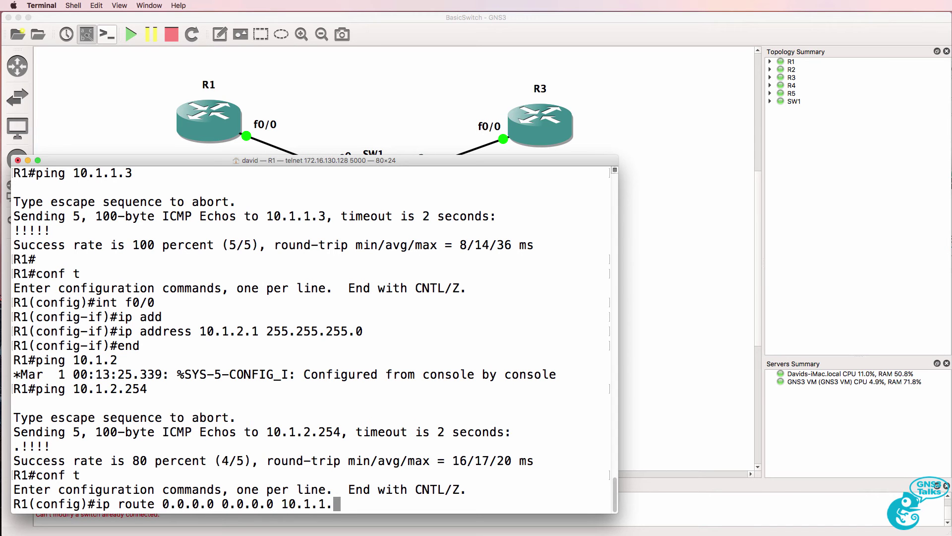
key(BackSpace)
key(BackSpace)
text(2.5)
key(BackSpace)
text(254)
key(Return)
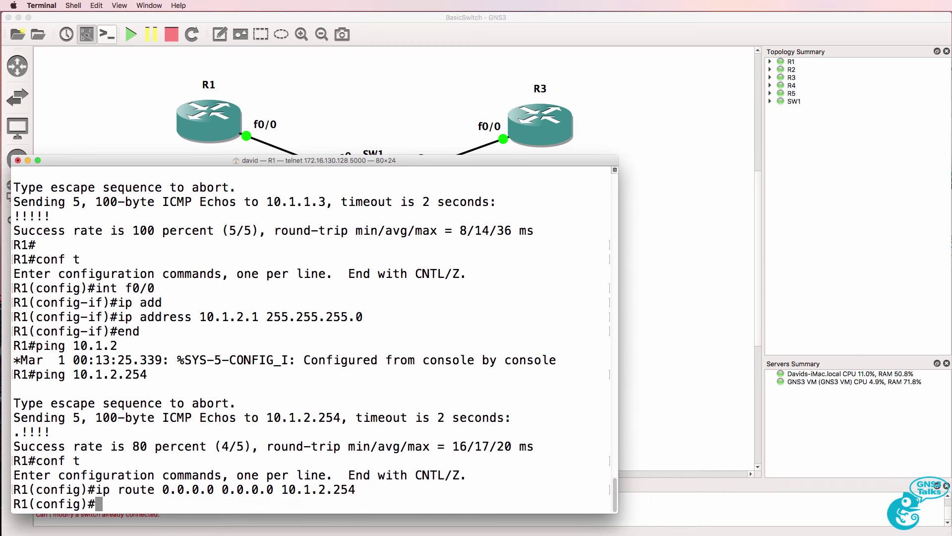
text(end)
key(Return)
key(super+Tab)
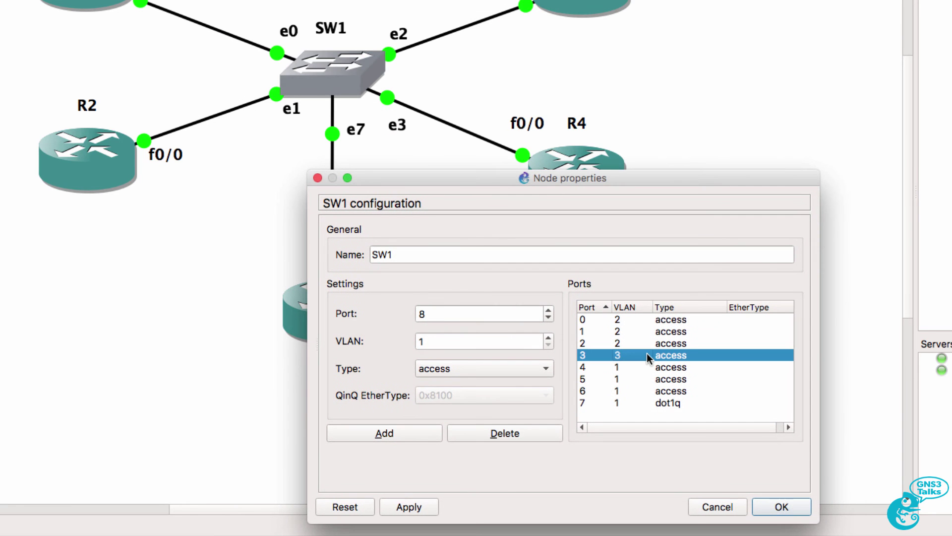
click(717, 506)
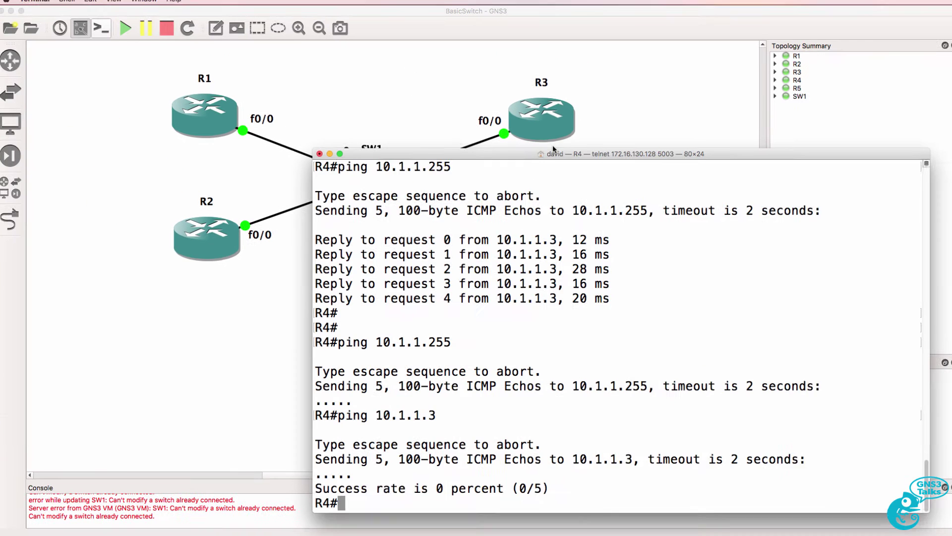
Set R4's f0/0 address to 10.1.3.4 255.255.255.0
key(Return)
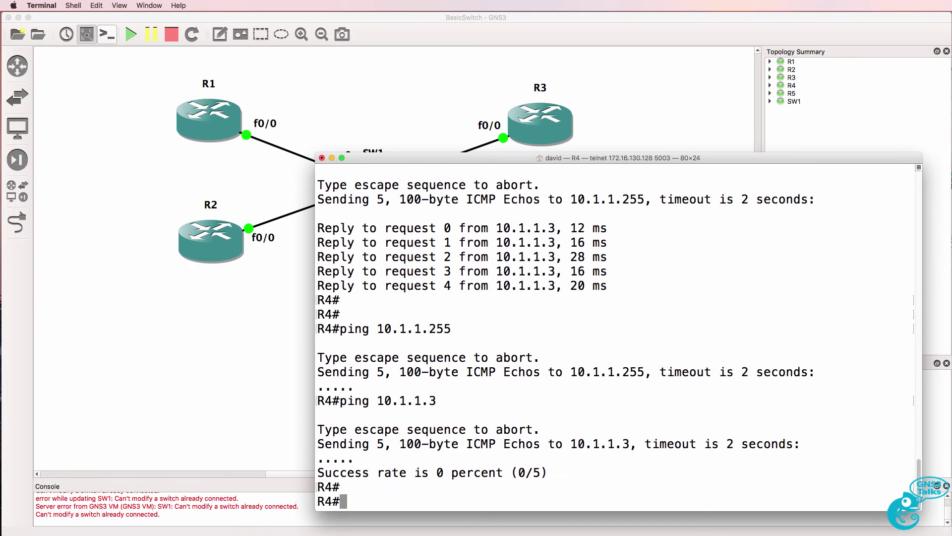
text(conf t)
key(Return)
text(int )
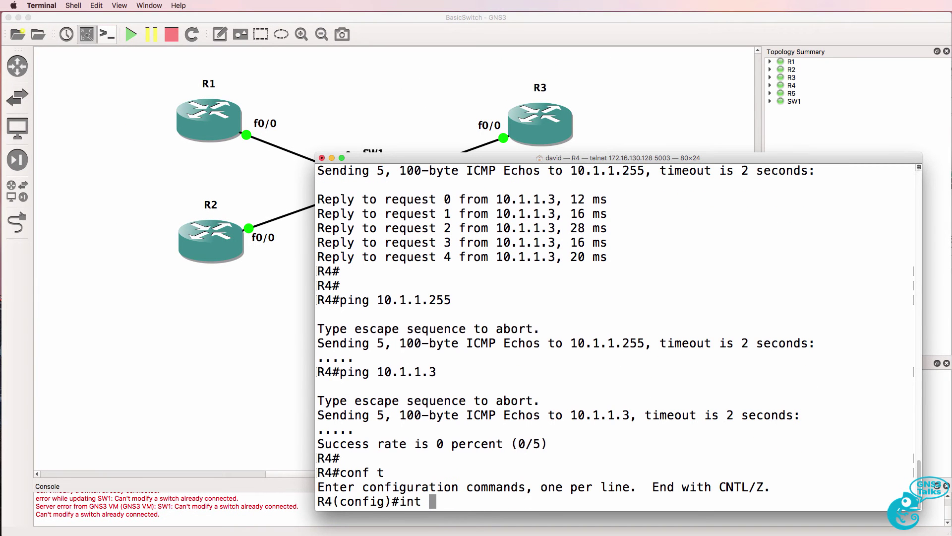
text(f0/0)
key(Return)
text(ip add)
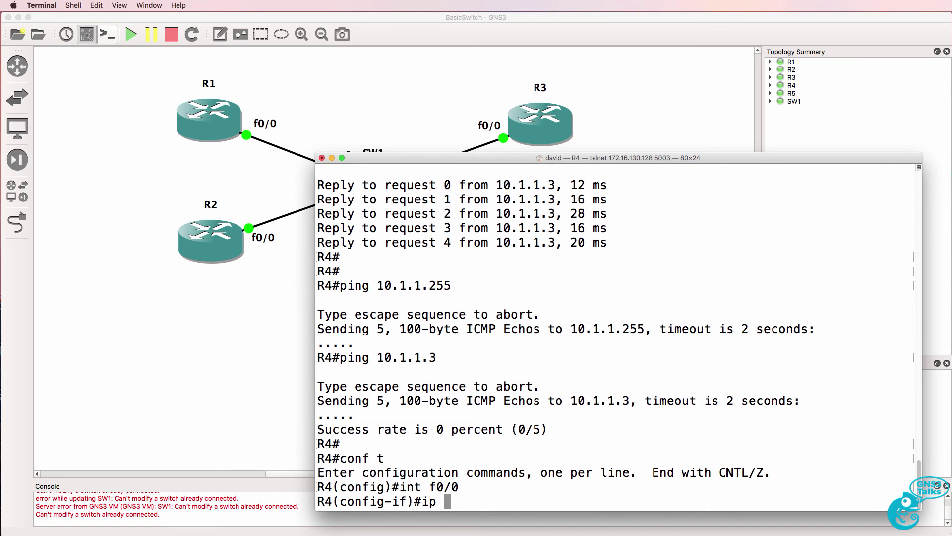
key(Tab)
text(10.1.13)
key(BackSpace)
key(BackSpace)
text(3)
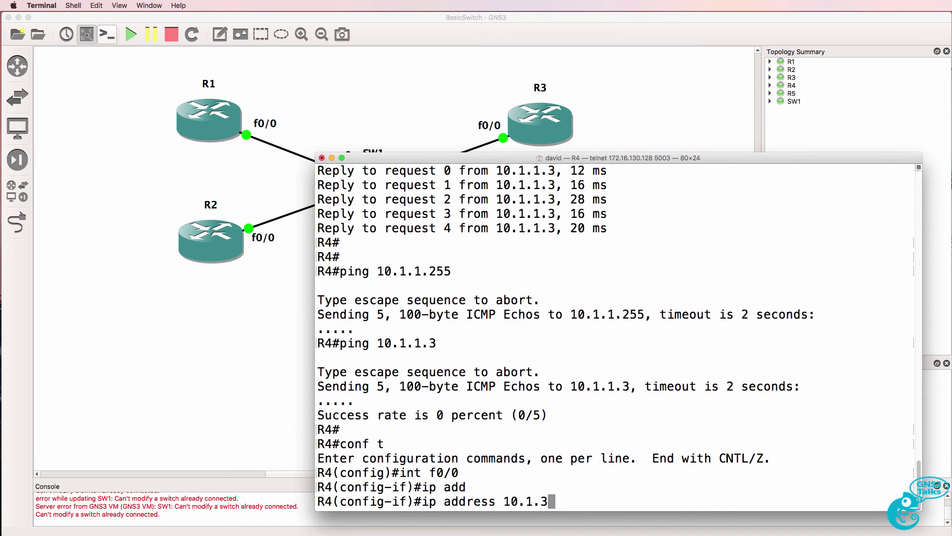
text(.4 255.255.255.0)
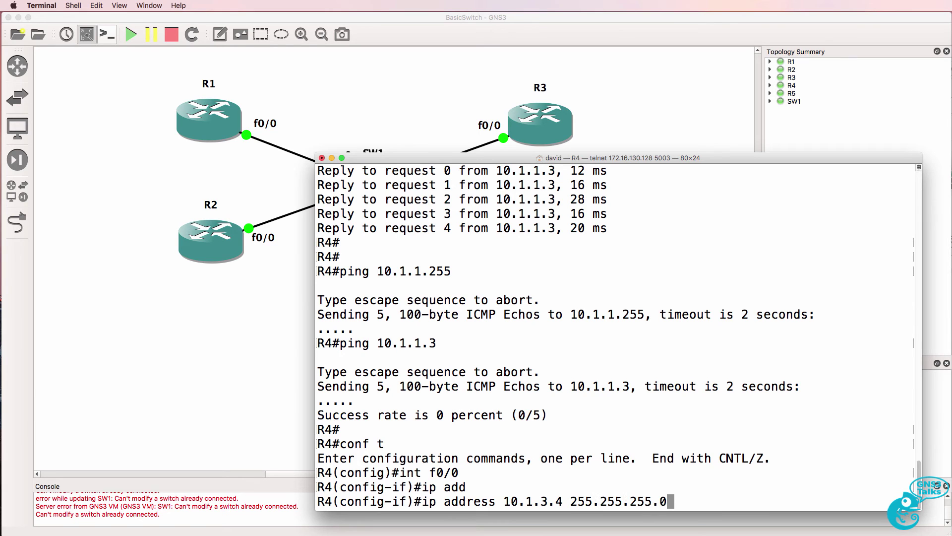
key(Return)
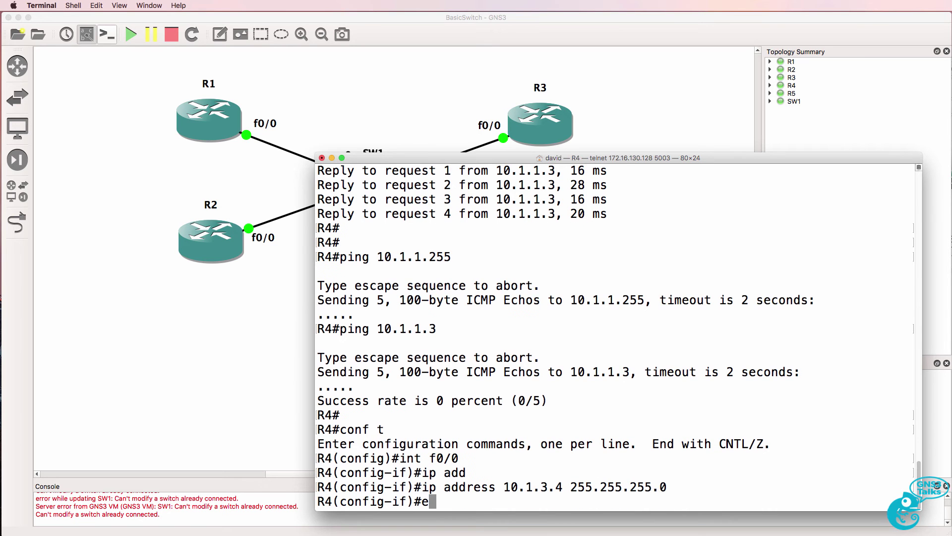
text(en)
key(BackSpace)
text(xit)
key(Return)
Add R4's default route 0.0.0.0 0.0.0.0 via 10.1.3.254
text(ip route)
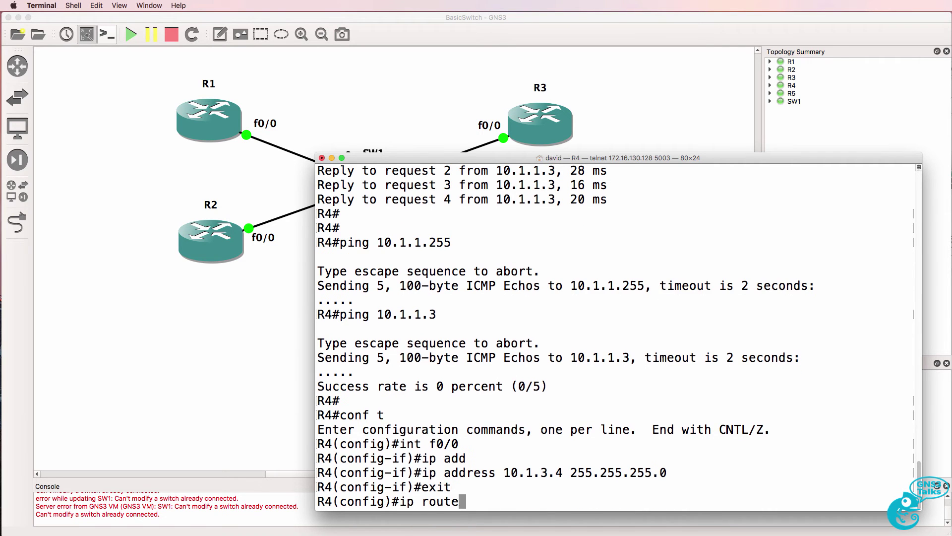
text(r)
key(BackSpace)
key(BackSpace)
text(0.0.0.0 0.0.0.0 10.)
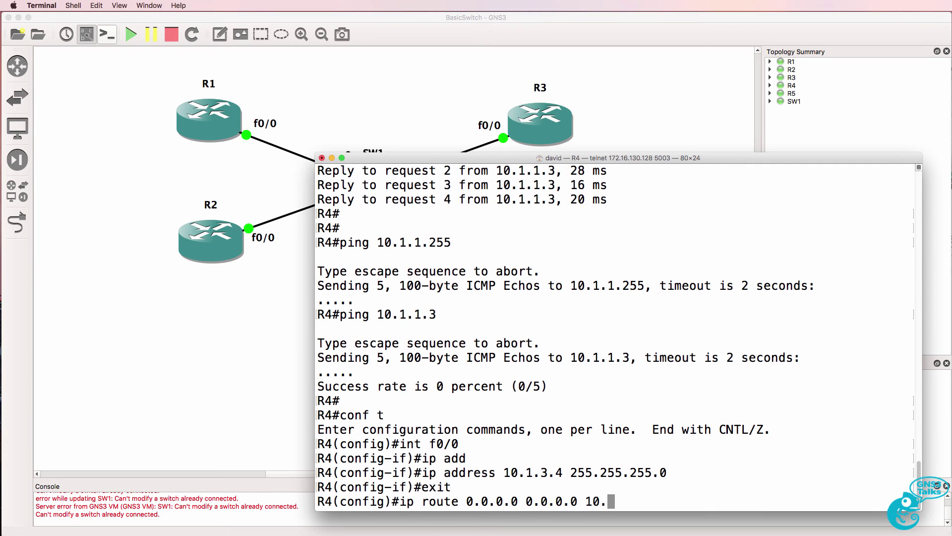
text(1.3.254)
key(Return)
text(en)
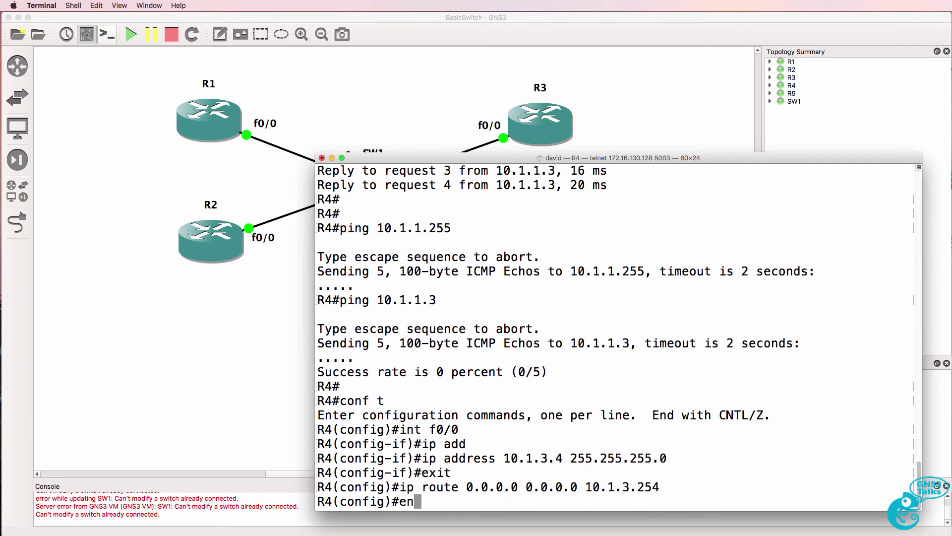
text(d)
key(Return)
Ping gateway 10.1.3.254 and R1's 10.1.2.1 from R4 to verify inter-VLAN routing
text(ping 10.1)
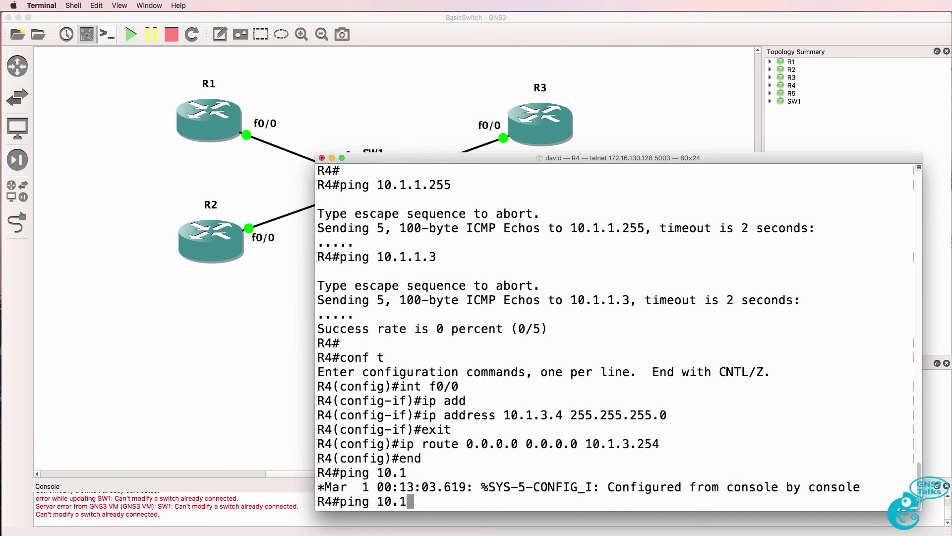
text(.3.254)
key(Return)
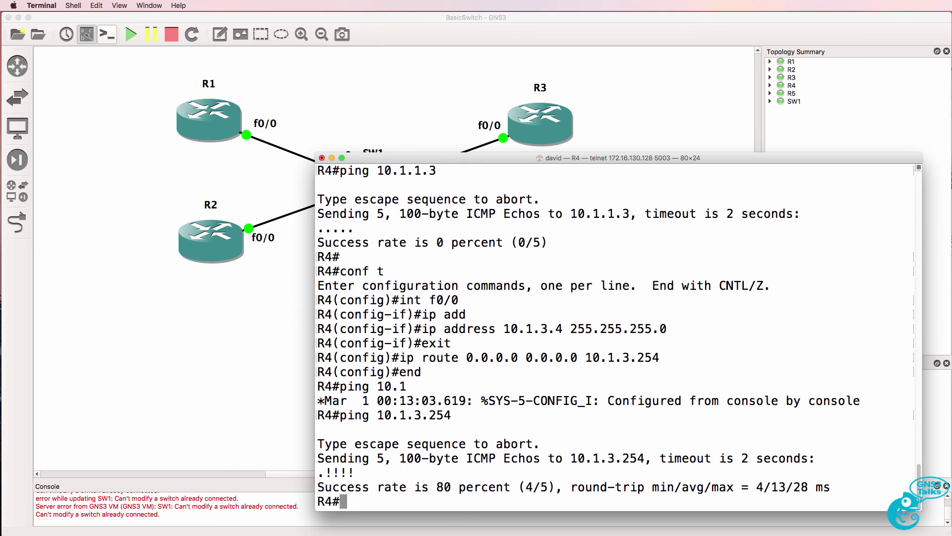
text(ping 10.)
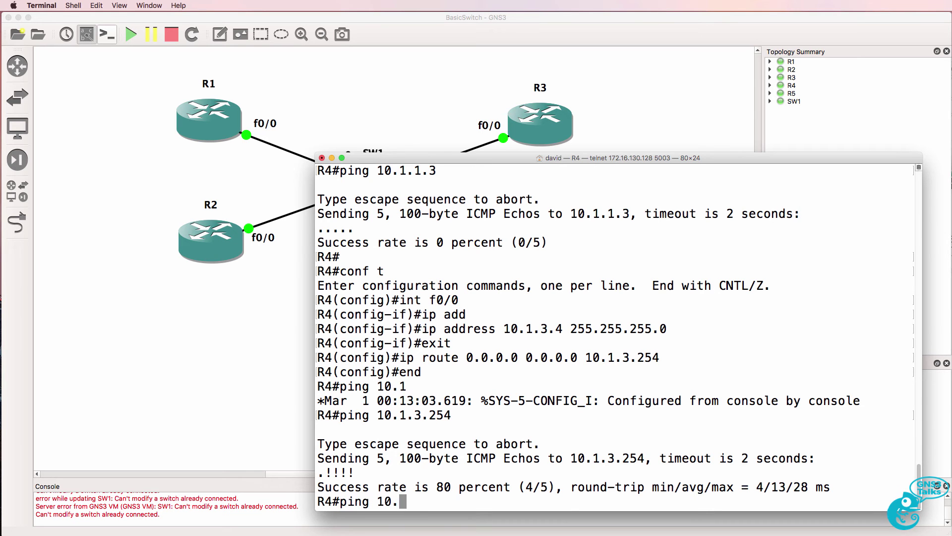
text(1.2.1)
key(Return)
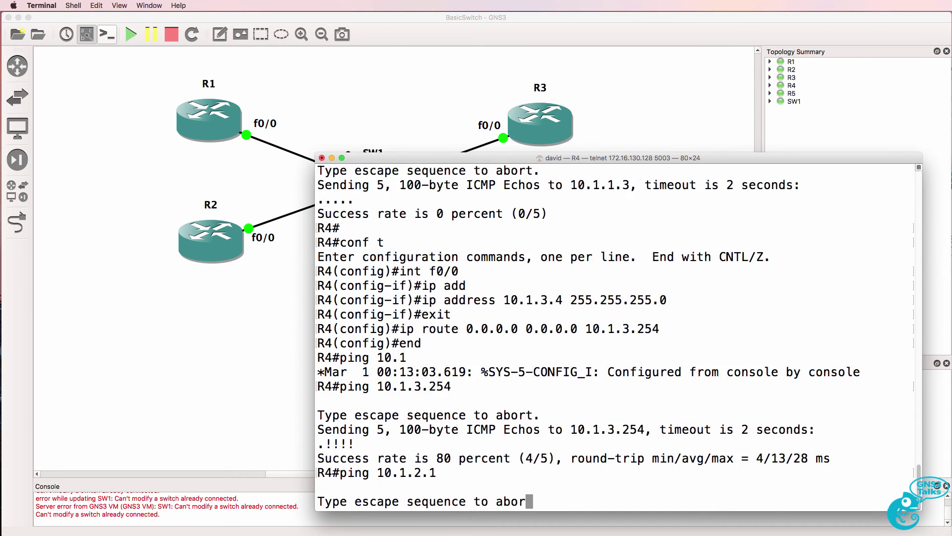
Disable DNS lookup on R4 with 'no ip domain-lookup' in configuration mode
text(conf t)
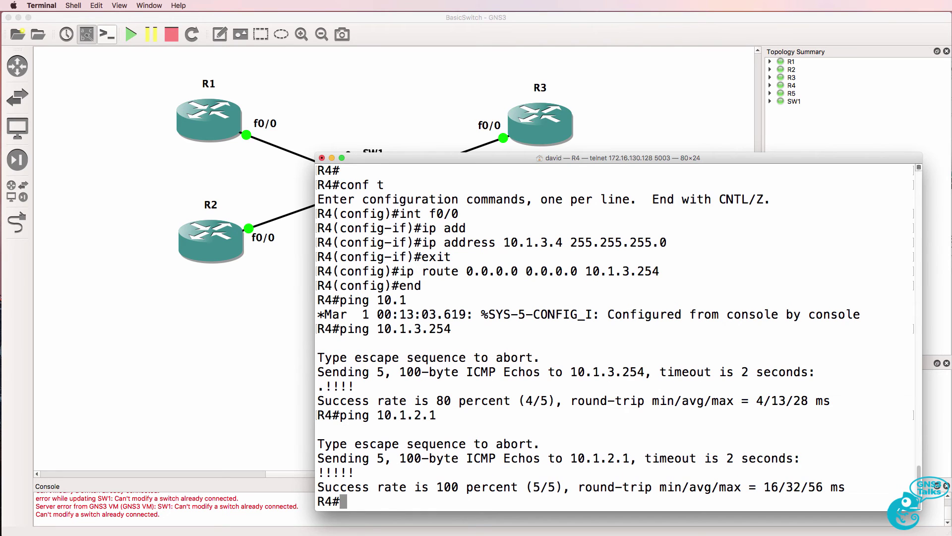
key(Return)
text(no domin)
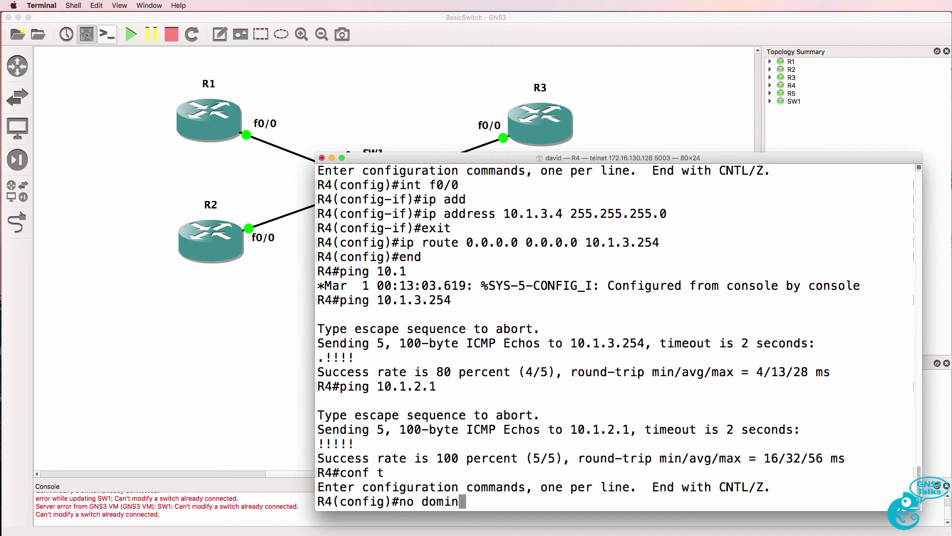
key(BackSpace)
key(BackSpace)
text(ain-lookup)
key(Return)
text(n)
key(BackSpace)
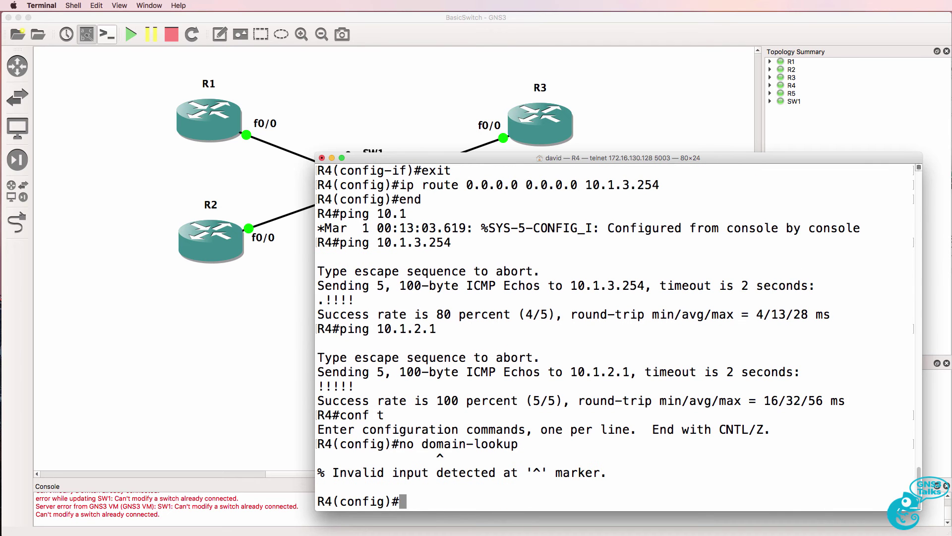
text(no ip domain-lo)
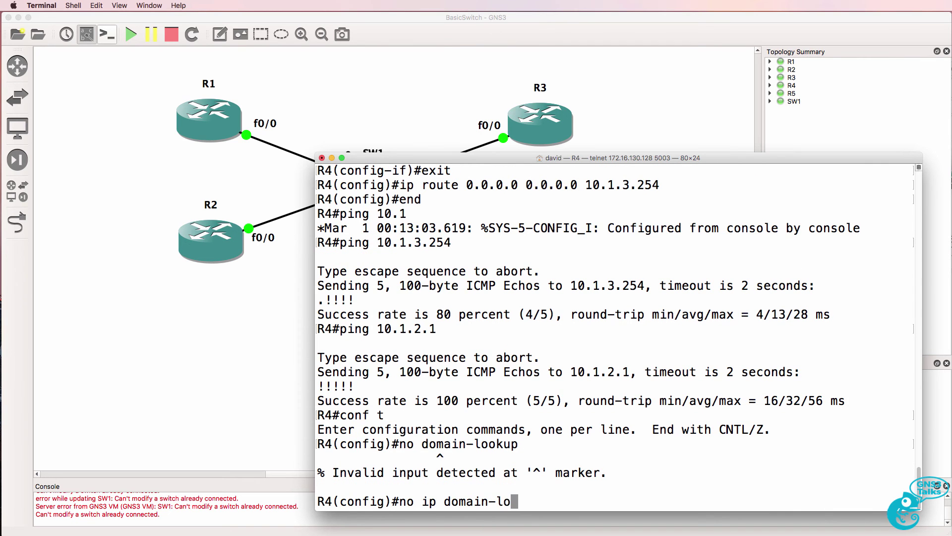
text(okup)
key(Return)
text(end)
key(Return)
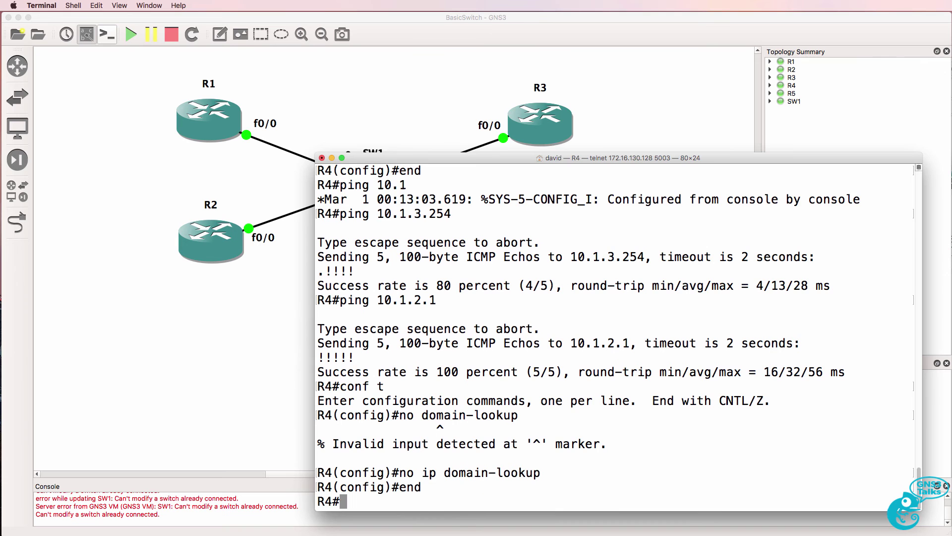
Traceroute from R4 to 10.1.2.1 and highlight the first hop via 10.1.3.254
text(tr)
key(Tab)
text(10.1.3.)
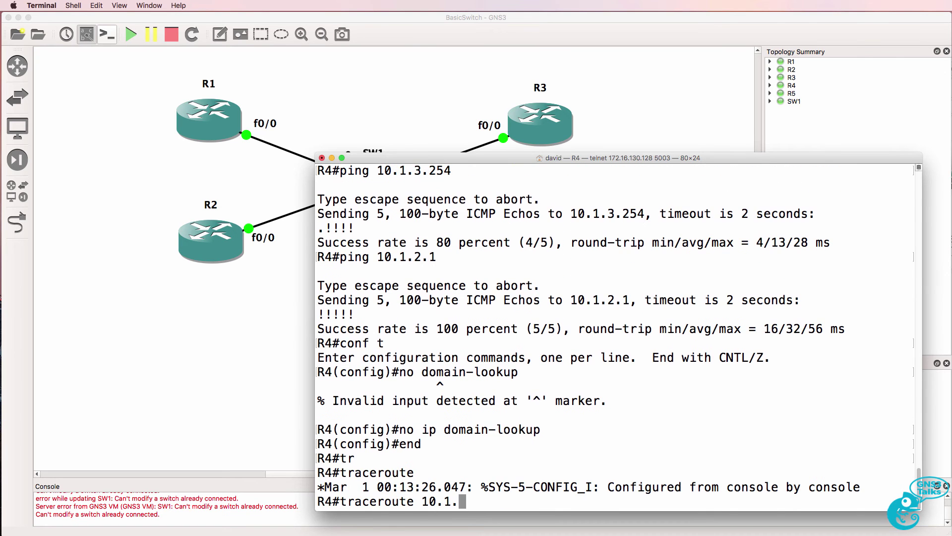
key(BackSpace)
key(BackSpace)
text(2.1)
key(Return)
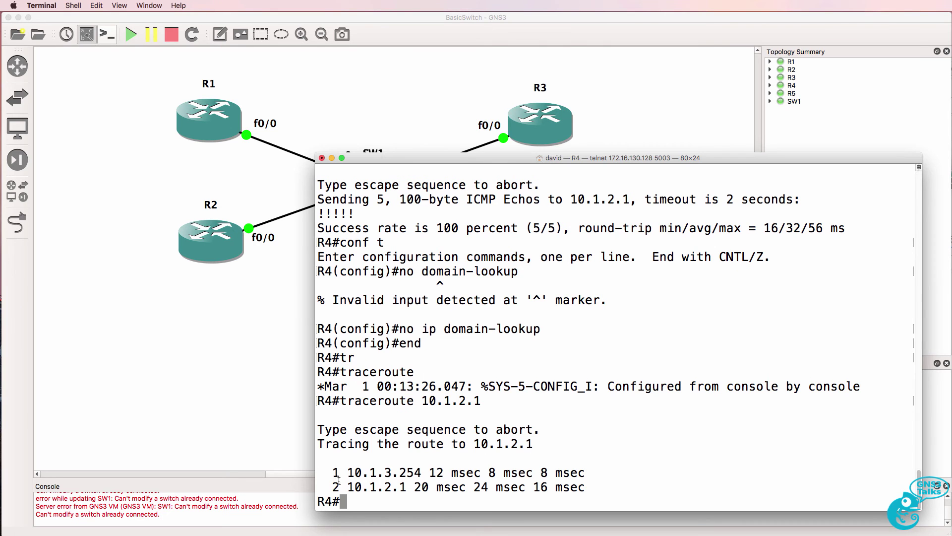
drag(418, 472, 574, 471)
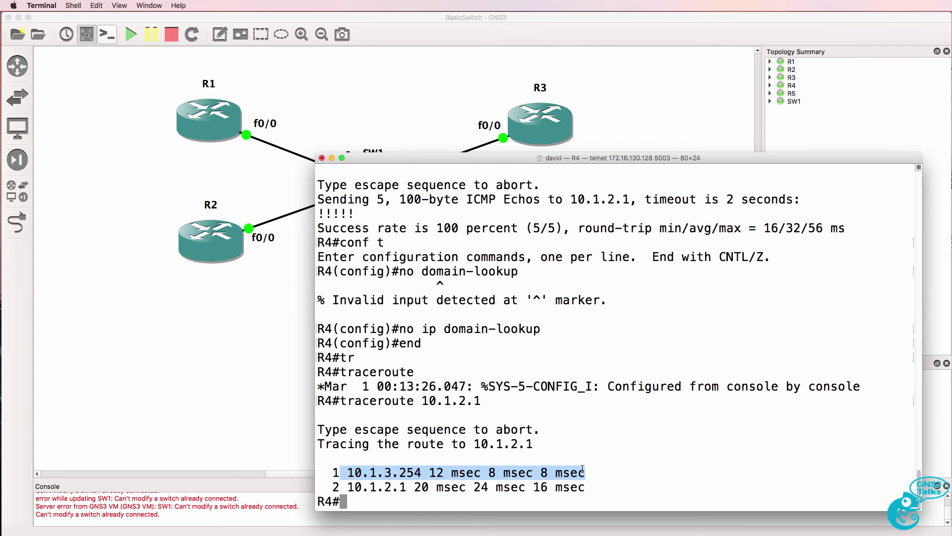
Turn on 'debug ip icmp' on R1
key(super+grave)
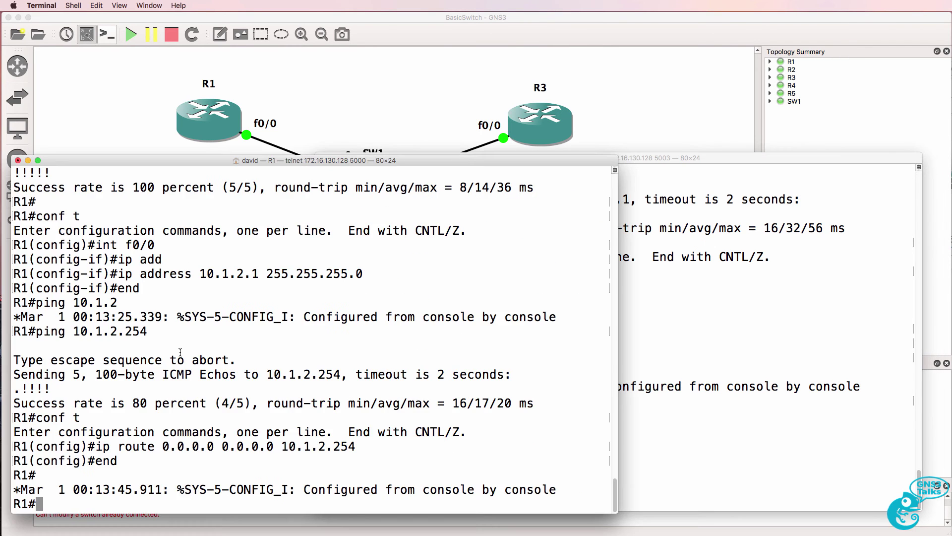
text(debug ip icimp)
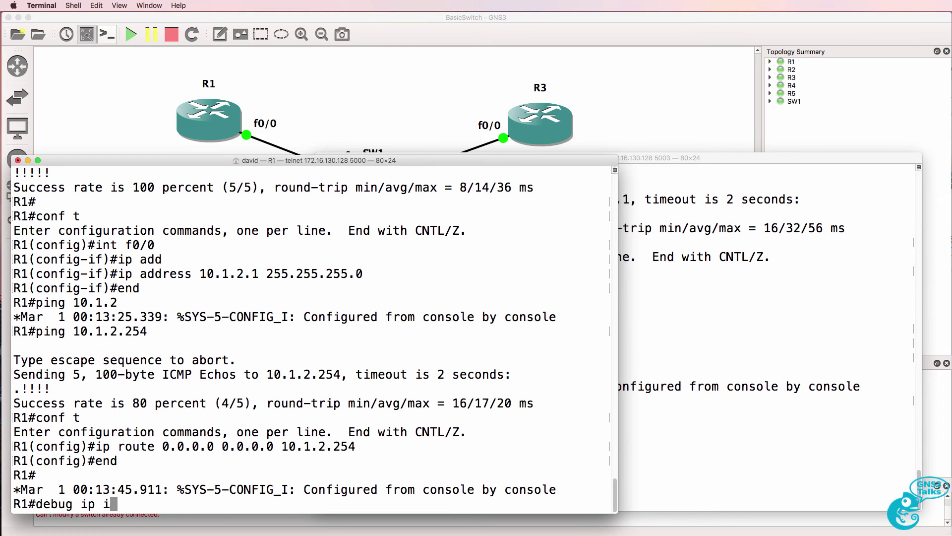
key(Return)
key(Up)
key(BackSpace)
key(BackSpace)
key(BackSpace)
key(BackSpace)
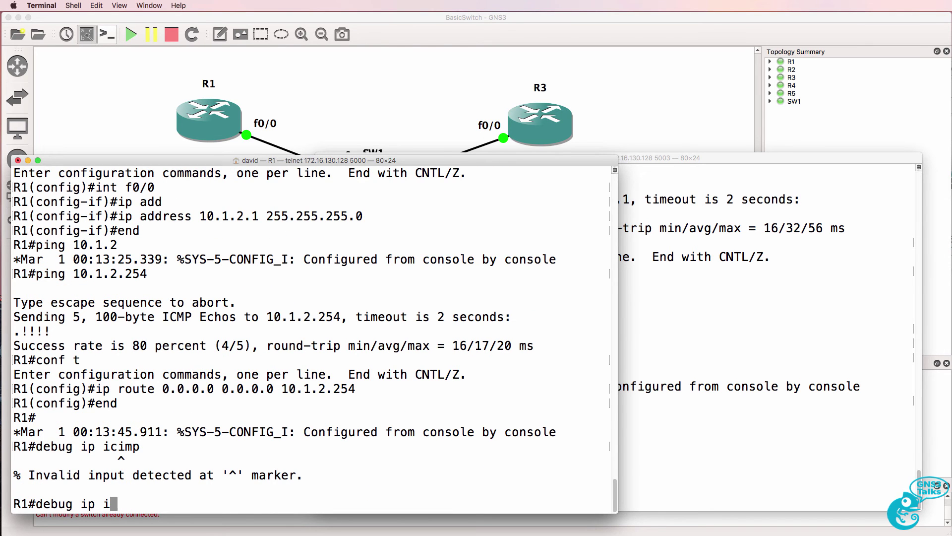
text(cmp)
key(Return)
From R4, rerun traceroute and ping 10.1.2.1, then check R1's echo-reply debug output
key(super+grave)
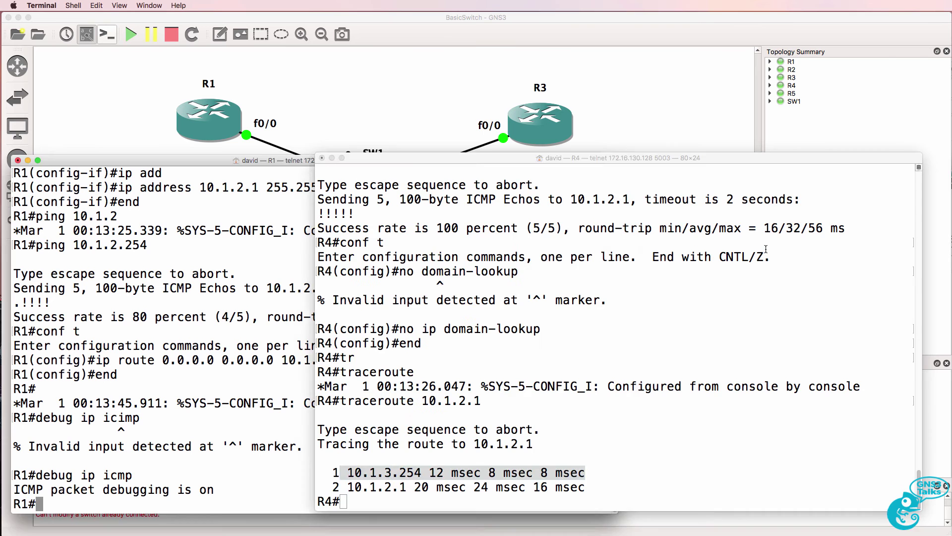
key(Up)
key(Return)
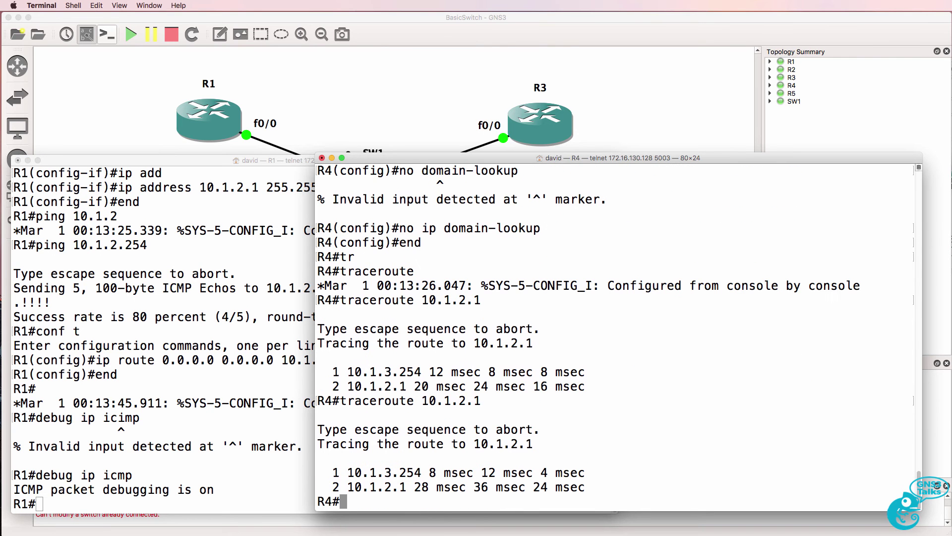
click(217, 326)
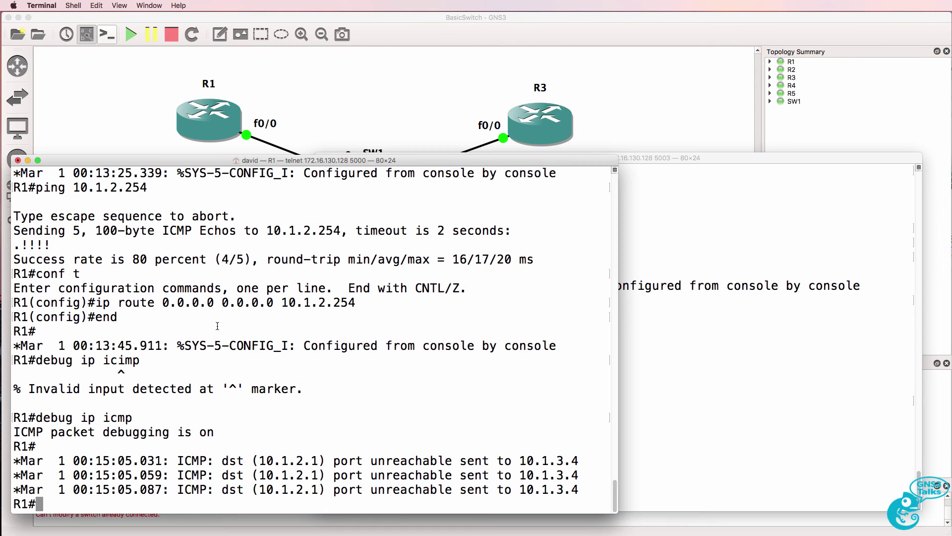
click(814, 400)
text(ping 10.1.2.1)
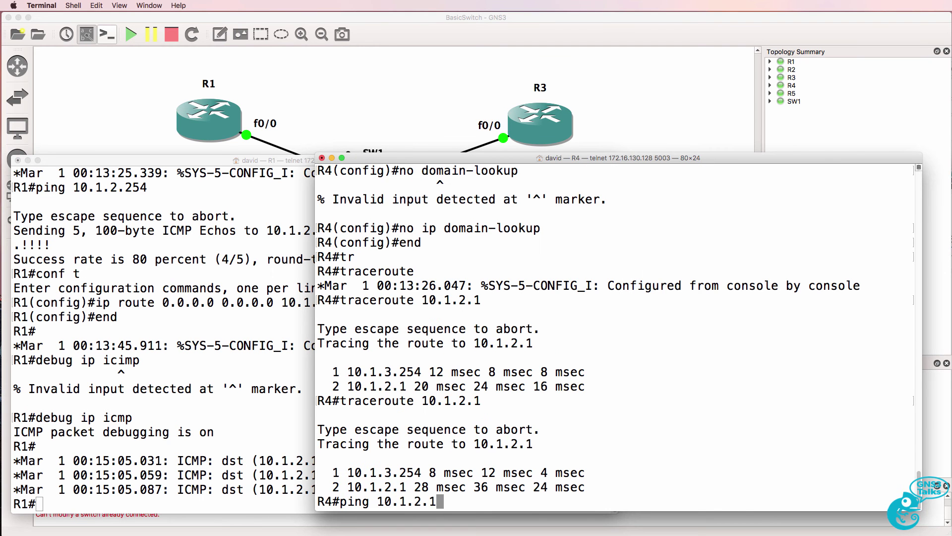
key(Return)
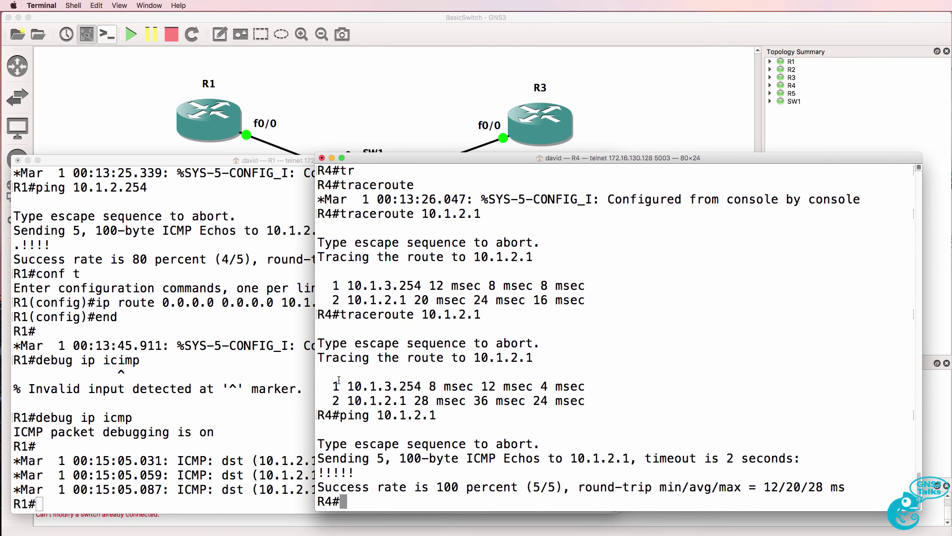
click(219, 375)
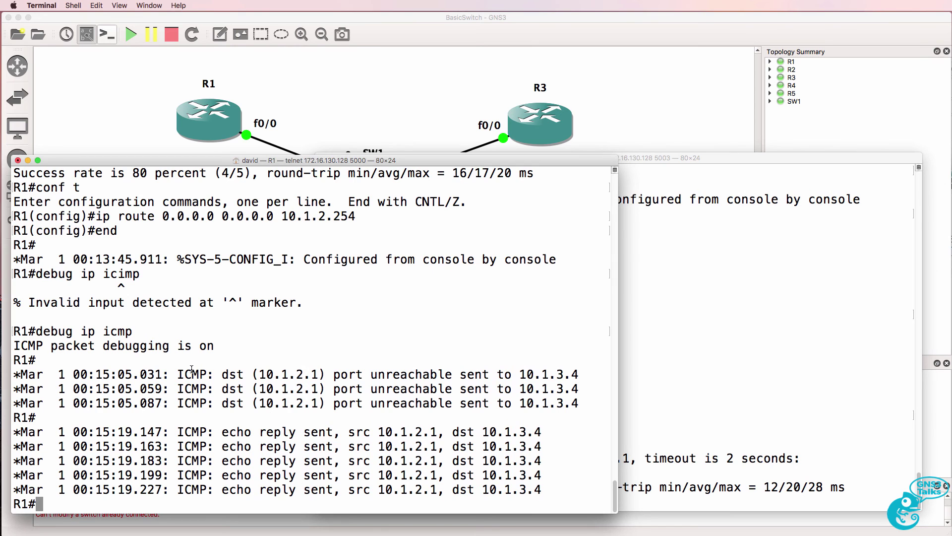
Assign R2's f0/0 the address 10.1.2.2 255.255.255.0
click(426, 22)
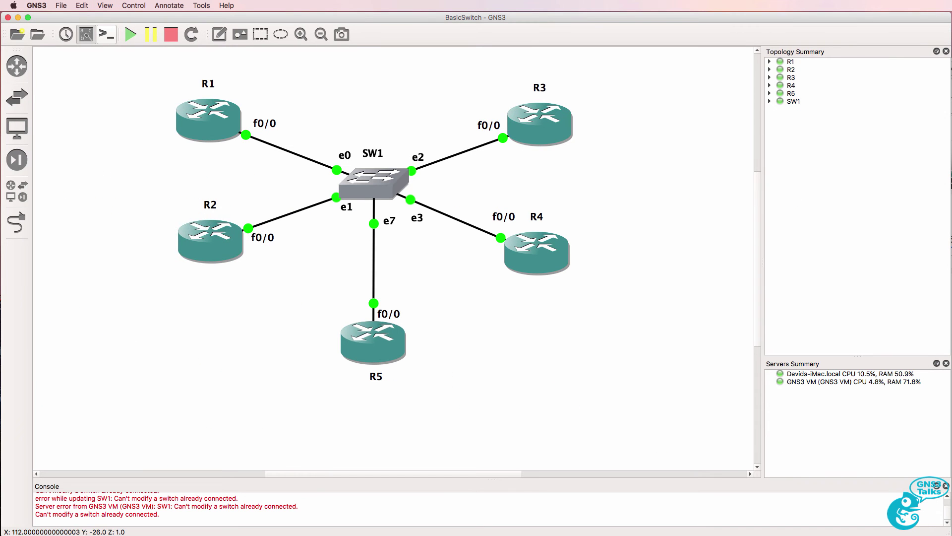
key(super+Tab)
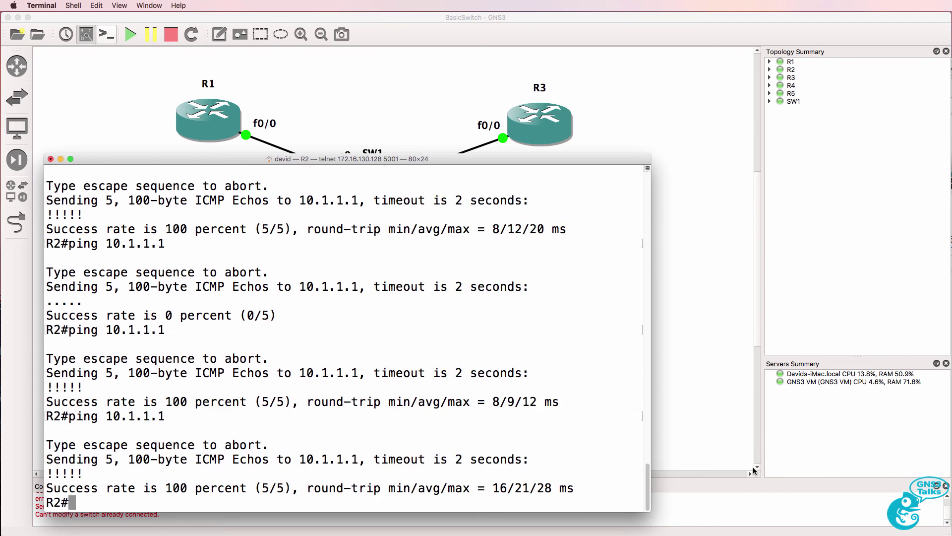
key(Return)
key(Return)
text(conf t)
key(Return)
text(int f0/0)
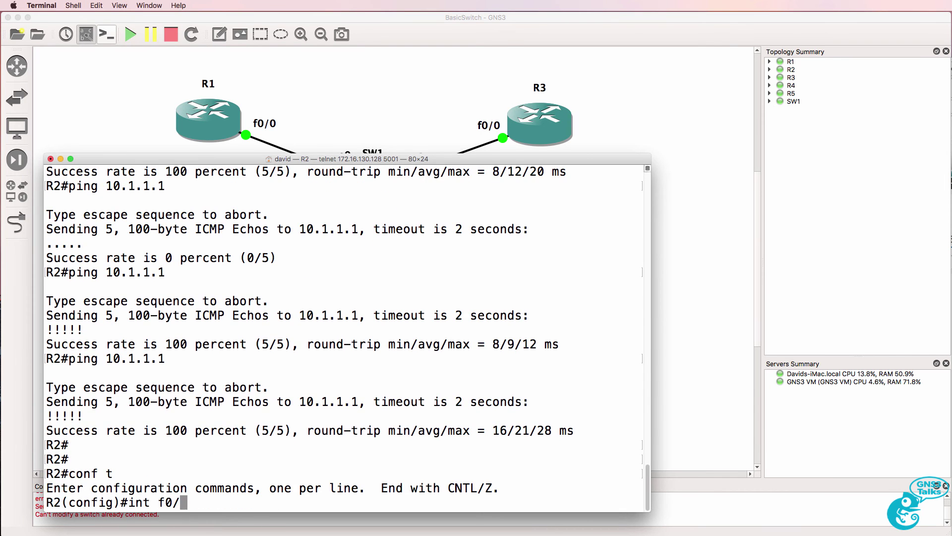
key(Return)
text(ip add)
key(Tab)
text(10.1)
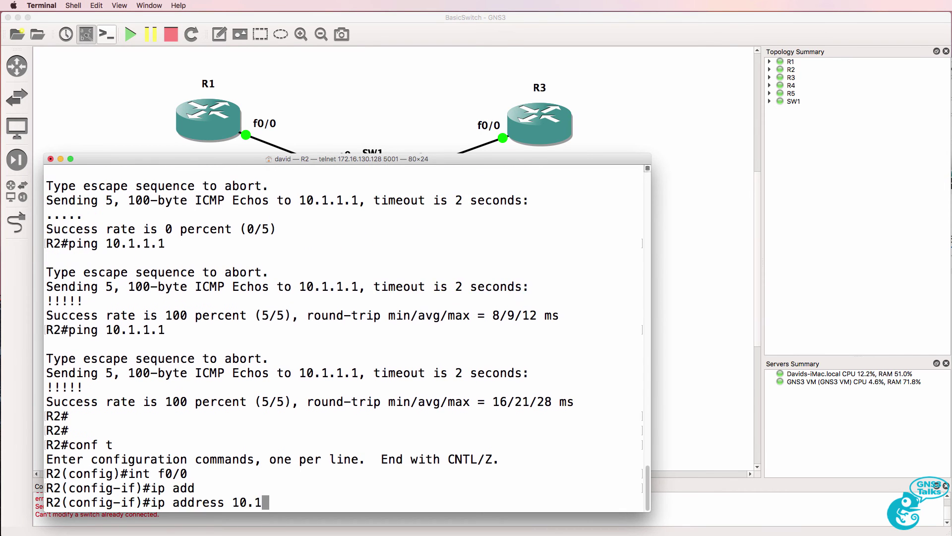
text(.2.2 255.255.255.0)
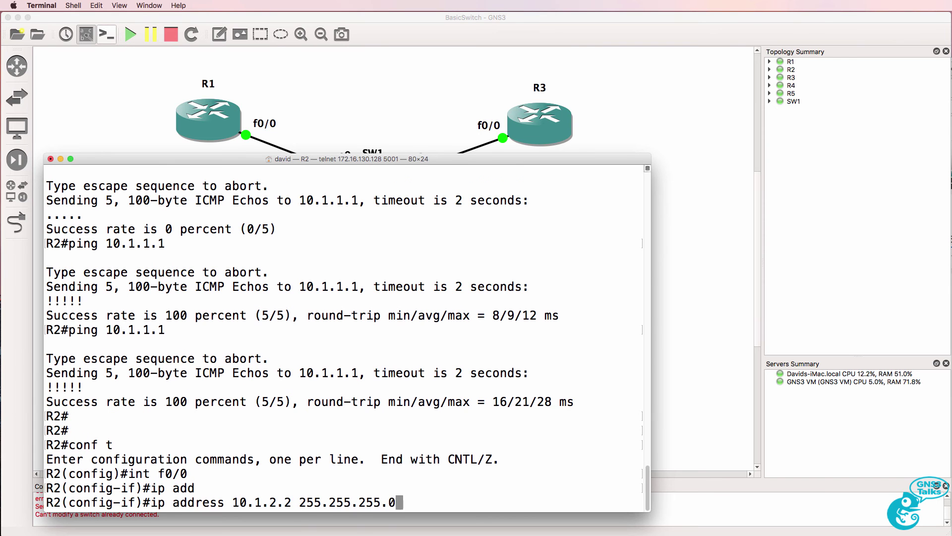
key(Return)
text(exit)
key(Return)
Add a default route via 10.1.2.254 on R2 and ping 10.1.3.4
text(ip )
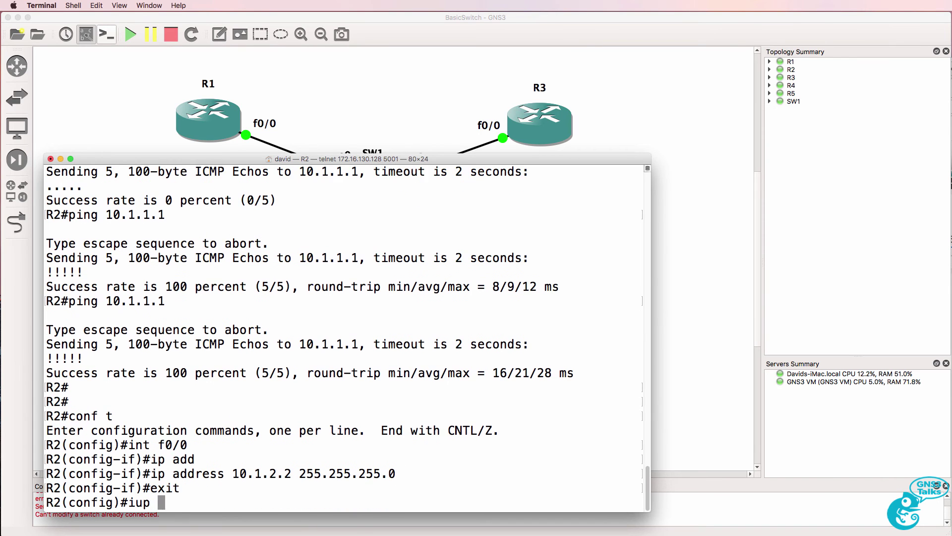
text(router eig)
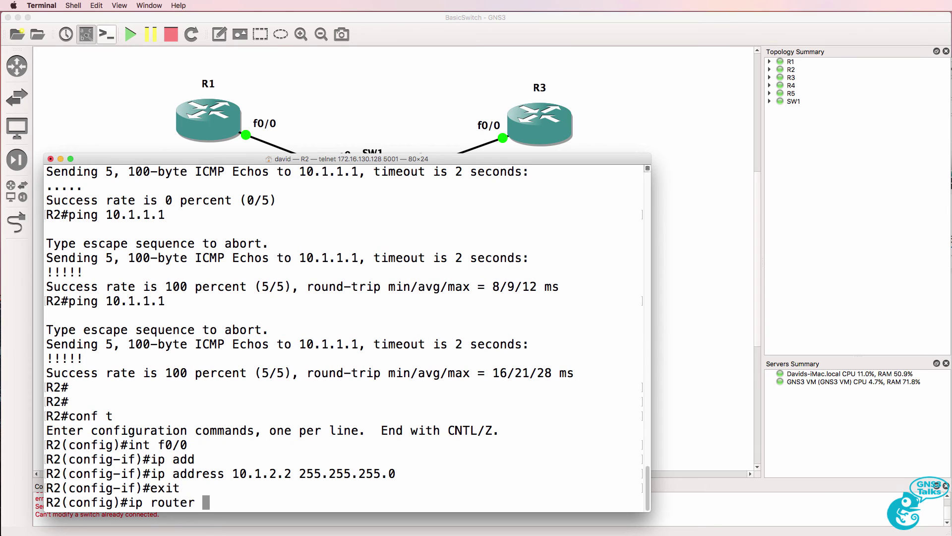
key(BackSpace)
key(BackSpace)
key(BackSpace)
key(BackSpace)
key(BackSpace)
text(0.0.0.0 0.0.0.0 )
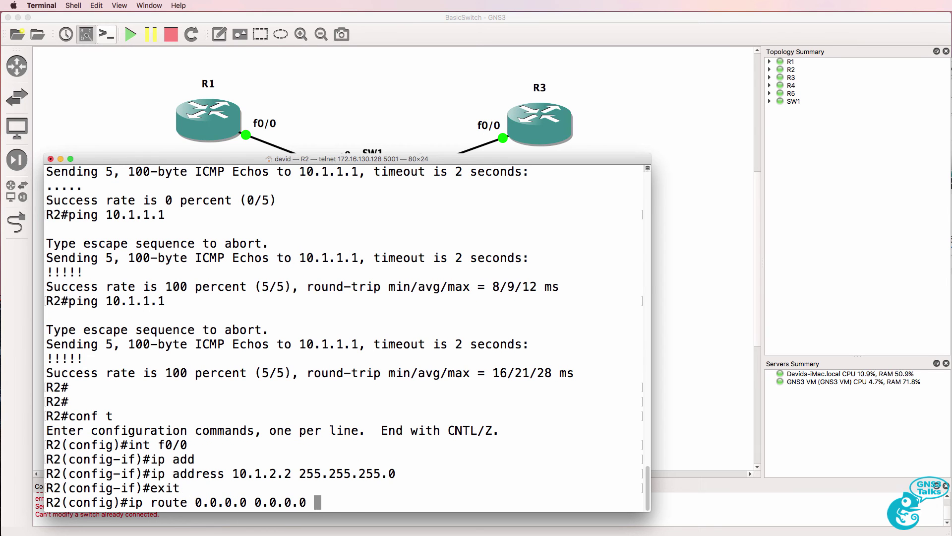
text(10.1.2.254)
key(Return)
text(end)
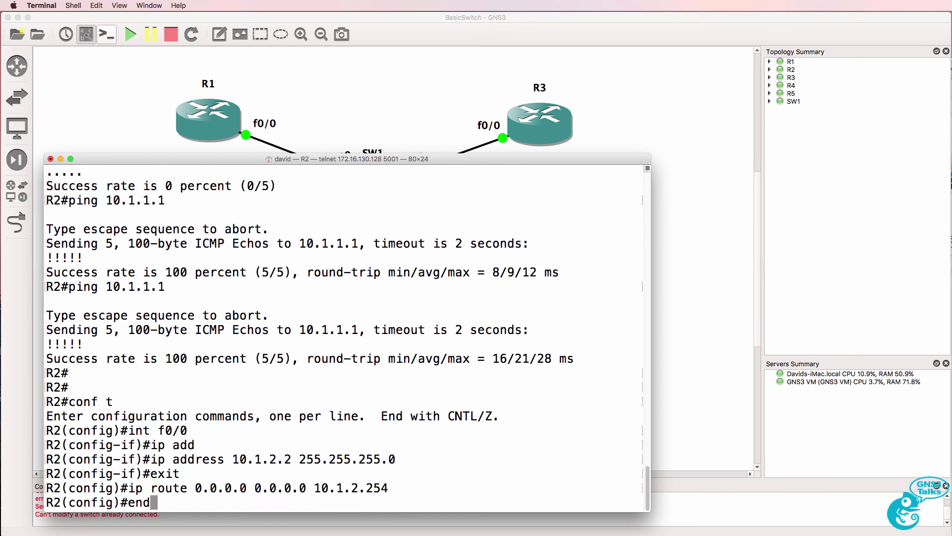
key(Return)
text(ping 10.1.)
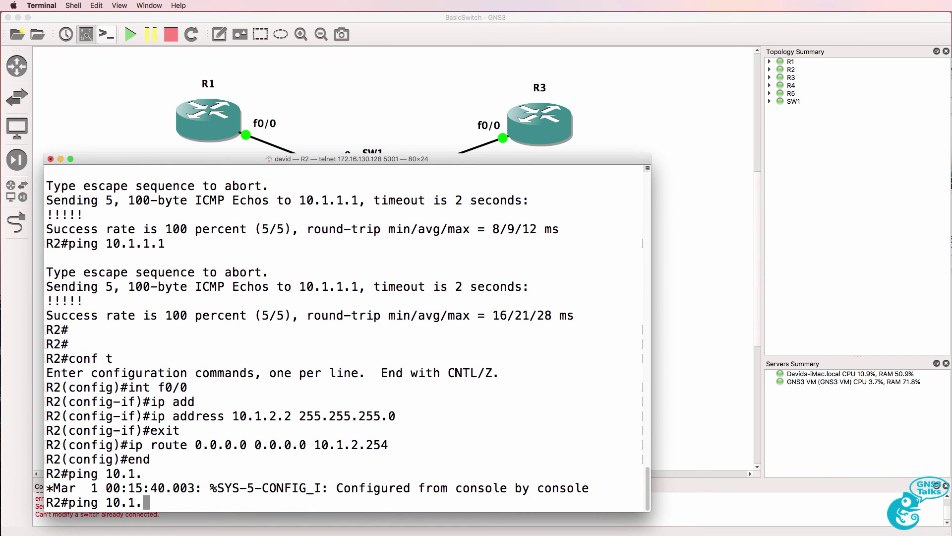
text(3.4)
key(Return)
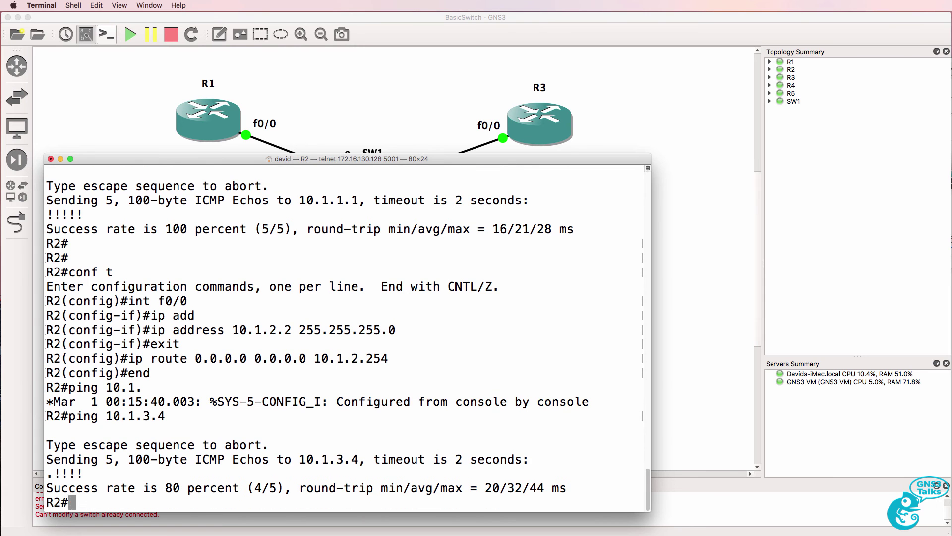
Disable DNS lookup on R2 with 'no ip domain-lookup'
text(conf t)
key(Return)
text(no ip dom)
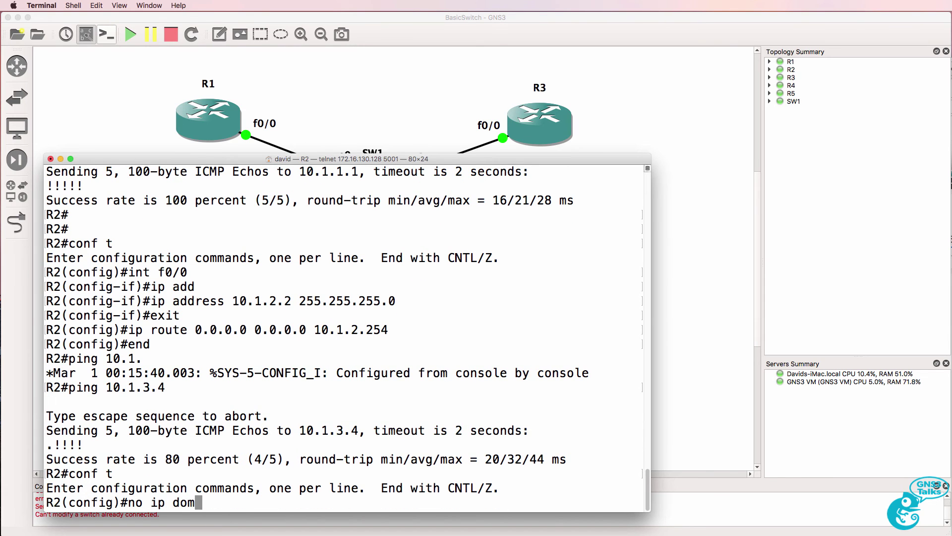
text(ain-lookup)
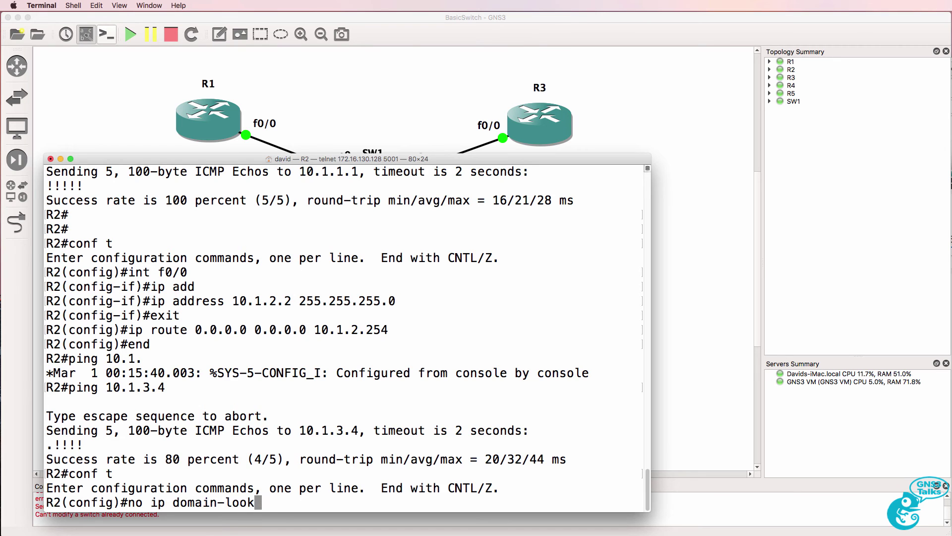
key(Return)
text(end)
key(Return)
Traceroute from R2 to 10.1.3.4 and to 10.1.2.1
text(p)
key(BackSpace)
text(tr)
key(Tab)
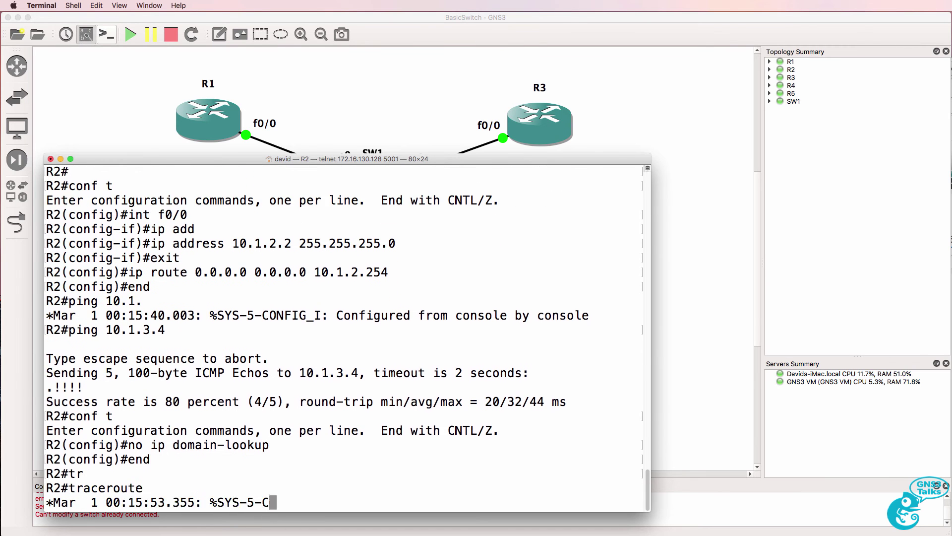
text(10.1.3.4)
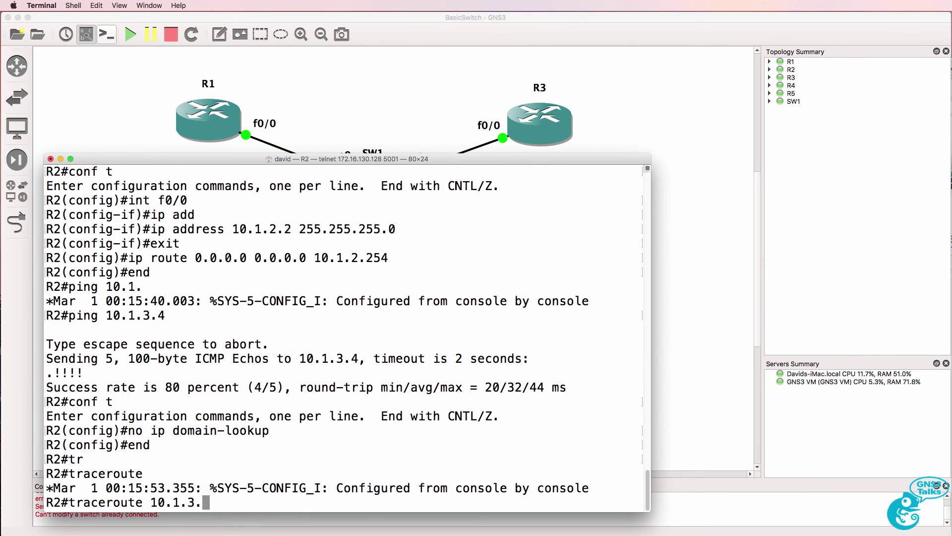
key(Return)
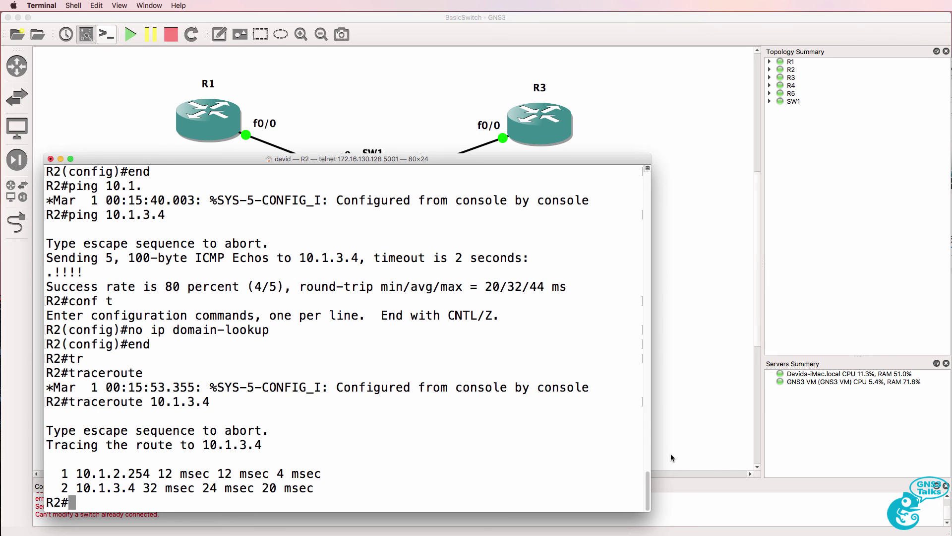
text(tr)
key(Tab)
text(10.1..)
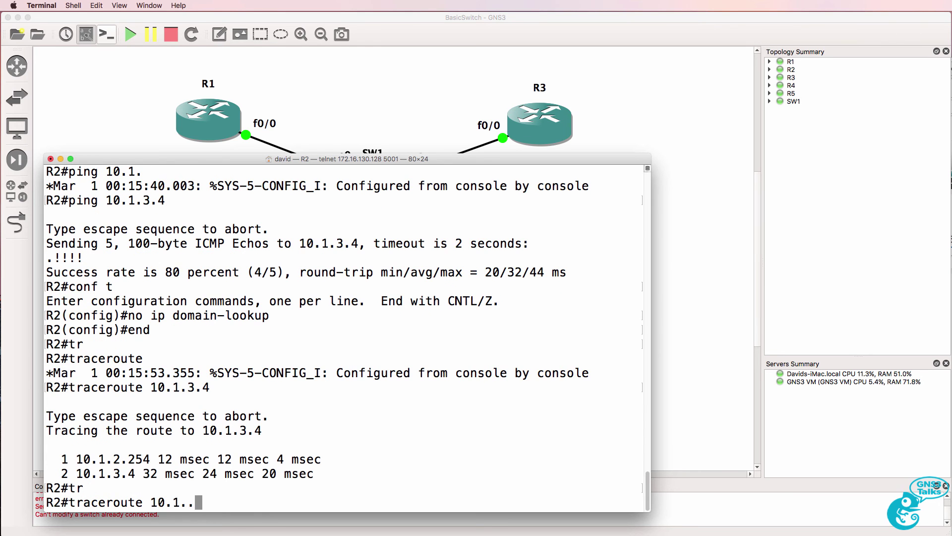
key(BackSpace)
text(2.1)
key(Return)
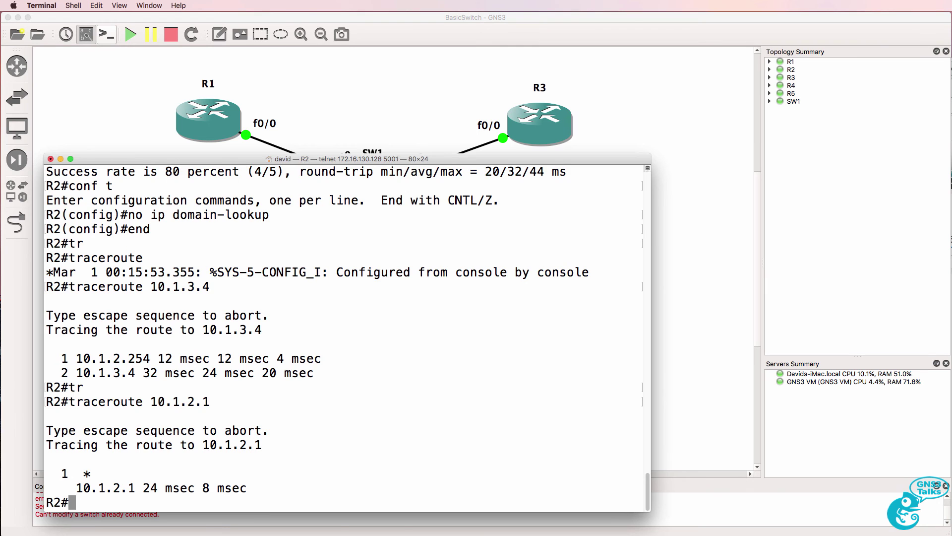
Clear R3's old f0/0 address and assign 10.1.2.3 255.255.255.0
key(super+grave)
key(Return)
text(conf t)
key(Return)
text(int f0)
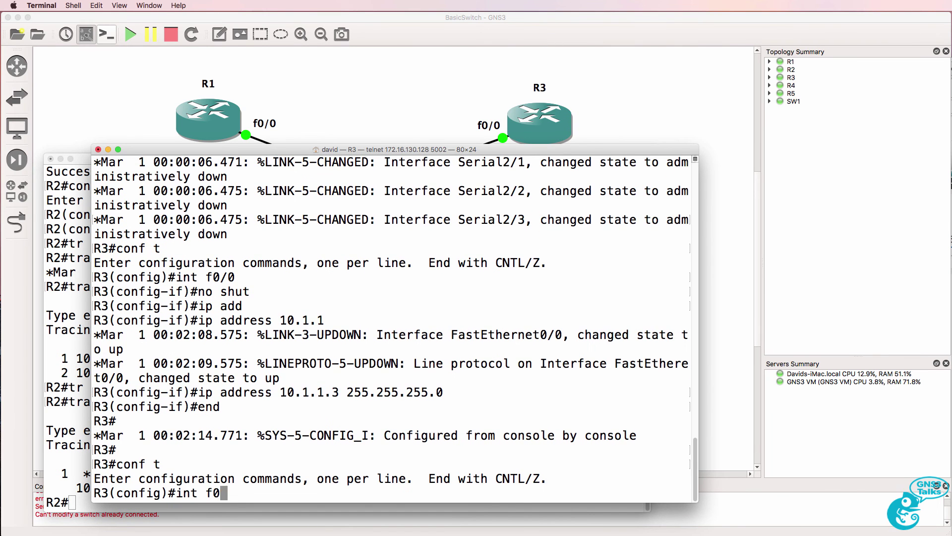
text(/0)
key(Return)
text(no ip ad)
key(Tab)
text(1)
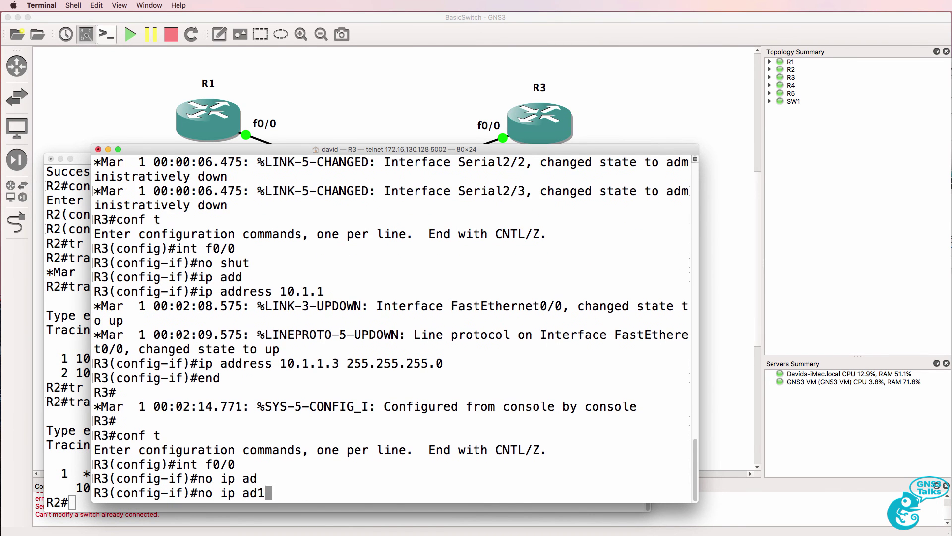
text(0.)
key(BackSpace)
key(BackSpace)
key(BackSpace)
key(BackSpace)
key(BackSpace)
key(BackSpace)
key(BackSpace)
key(BackSpace)
key(BackSpace)
key(BackSpace)
text(ip add)
key(Tab)
text(10.1)
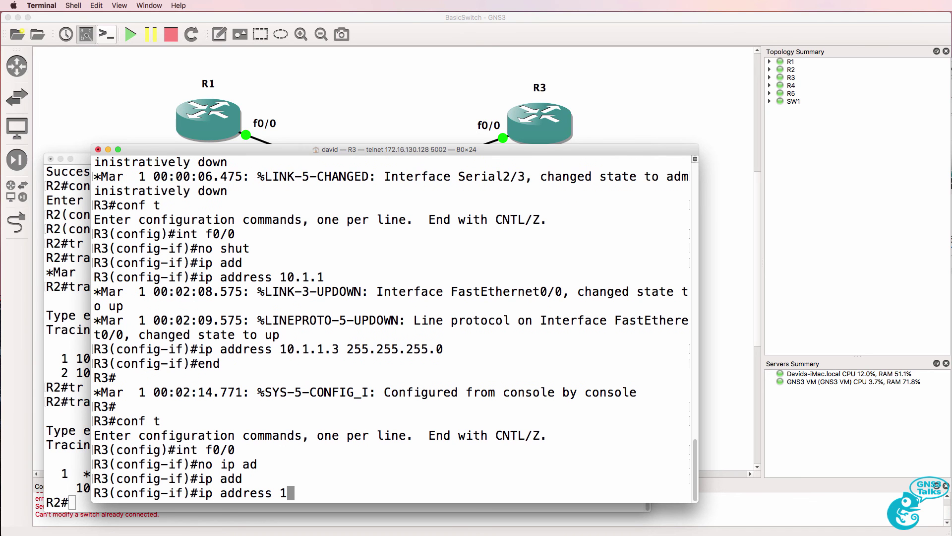
text(.2.3 255.255.255.0)
key(Return)
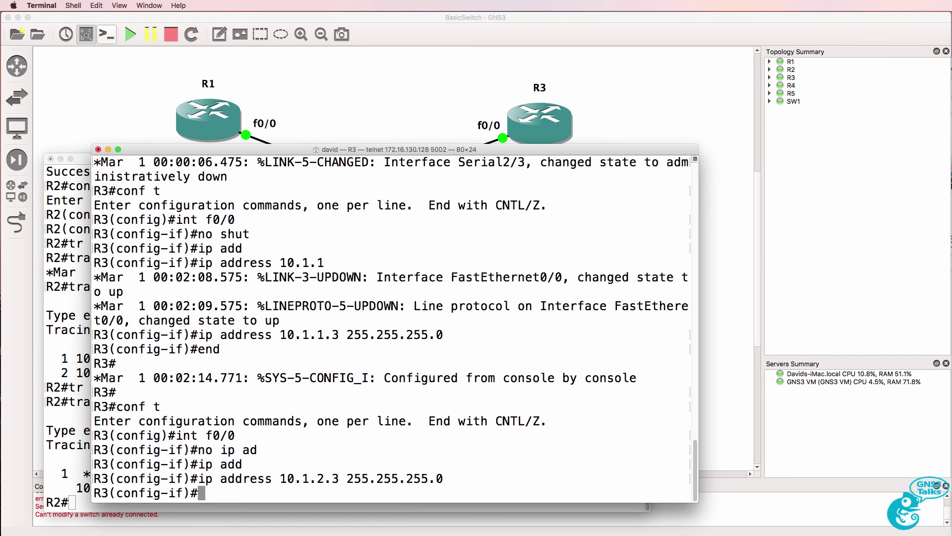
text(exit)
key(Return)
Add a default route via 10.1.2.254 on R3 and ping 10.1.3.4
text(ip route)
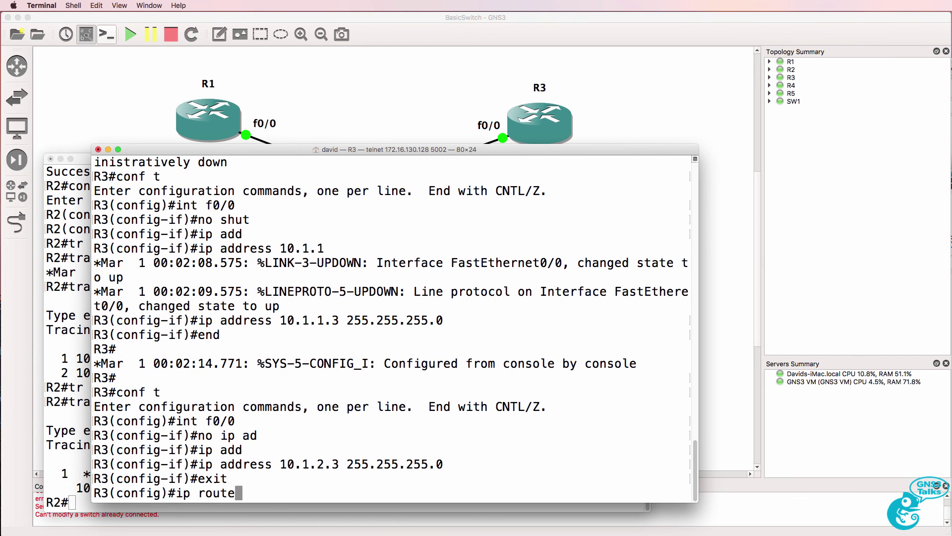
text( 0.0.0.0 0.)
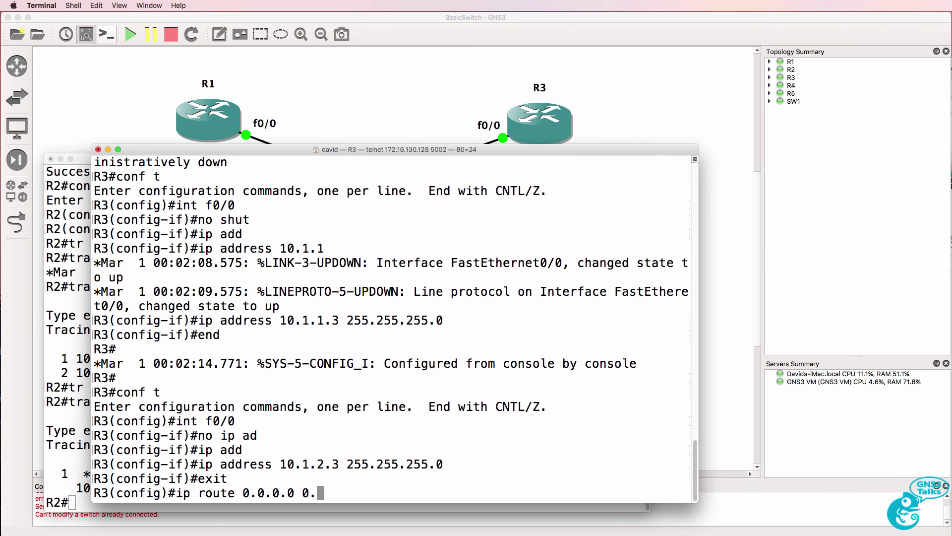
text(0.0.0 10.1.2.)
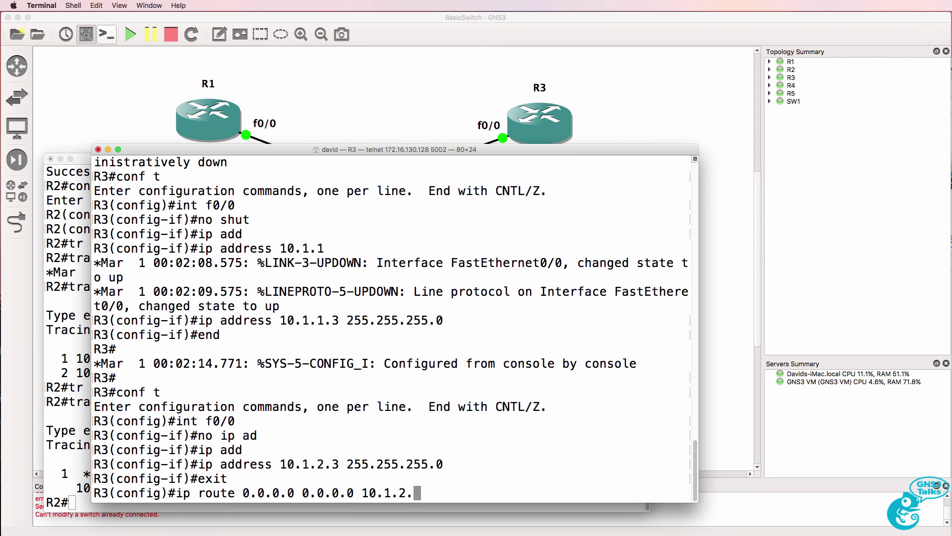
text(254)
key(Return)
text(end)
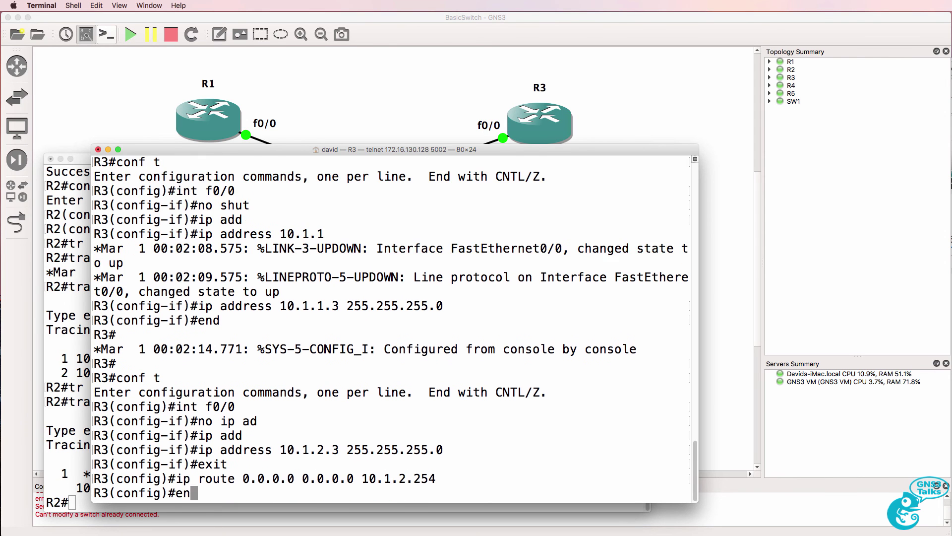
key(Return)
text(ping 10.1.)
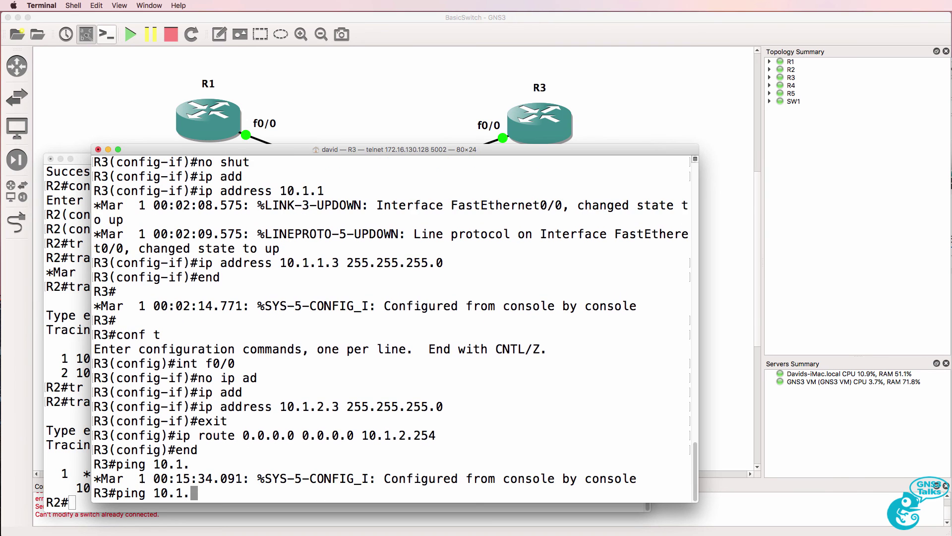
text(3.4)
key(Return)
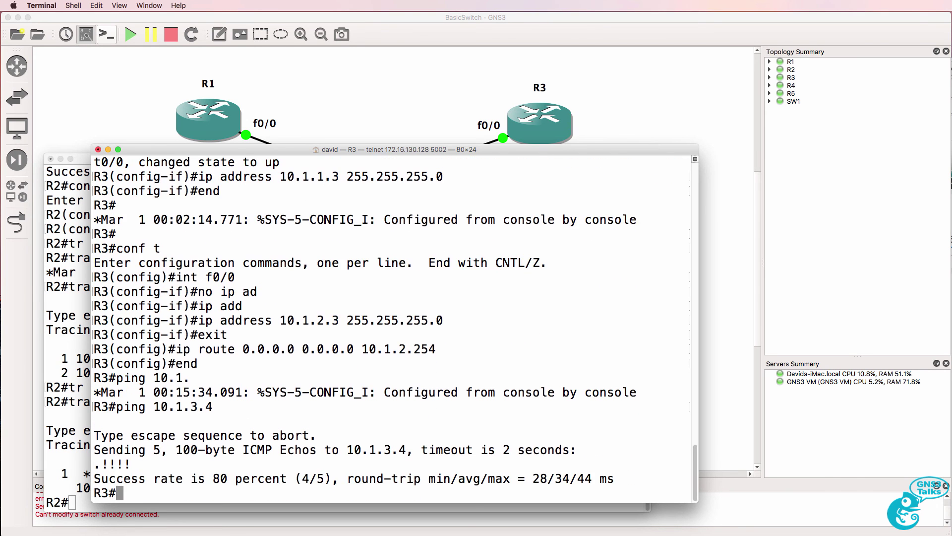
Disable DNS lookup on R3 with 'no ip domain-lookup'
text(conf t)
key(Return)
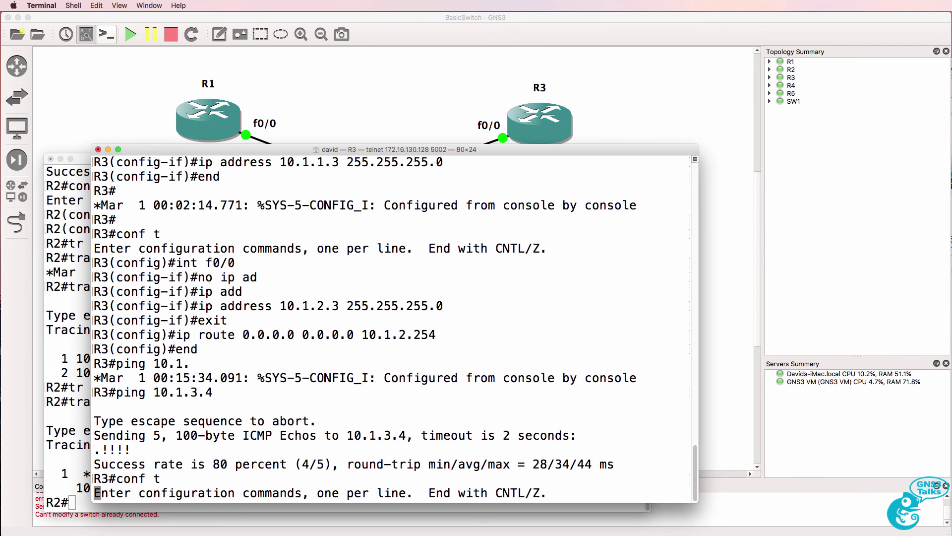
text(no ip domain-lookup)
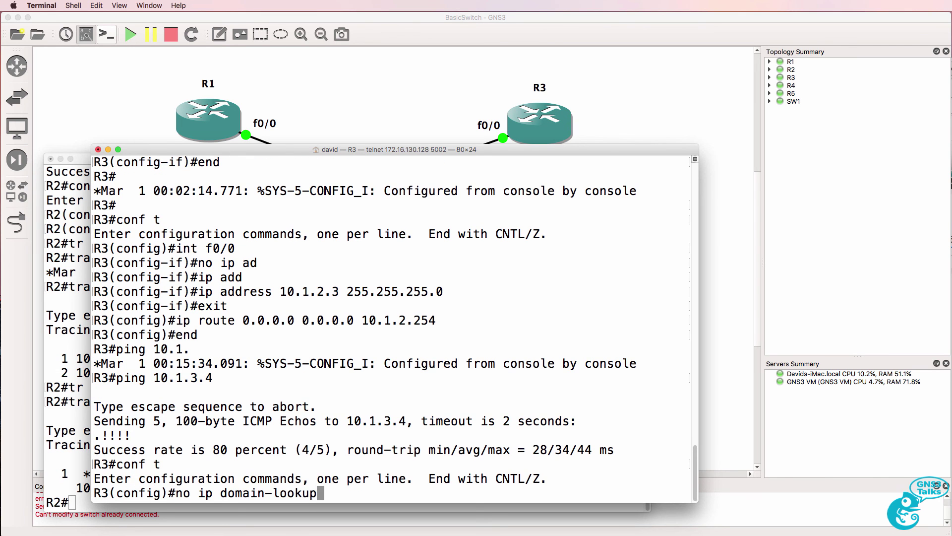
key(Return)
text(end)
key(Return)
Traceroute from R3 to 10.1.3.4 and to 10.1.2.2
text(tr)
key(Tab)
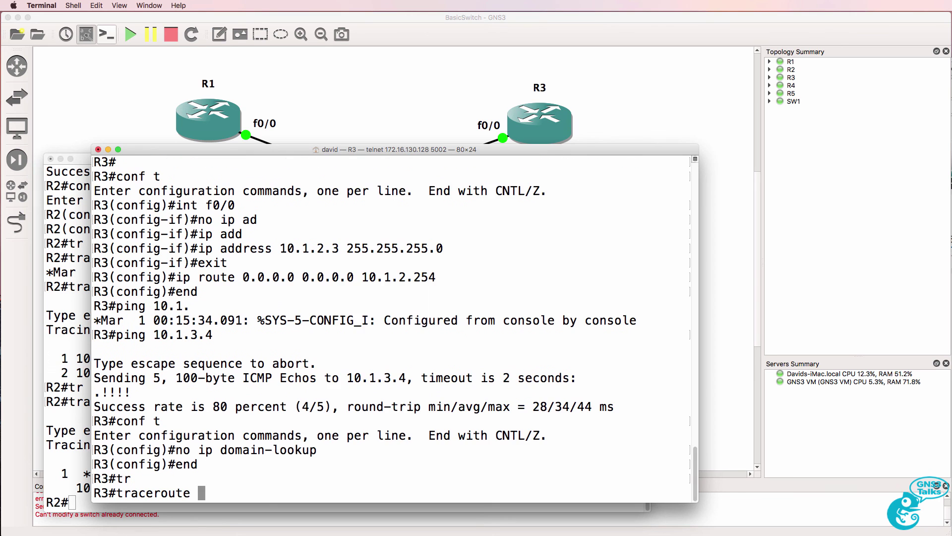
text(10.1.4.3)
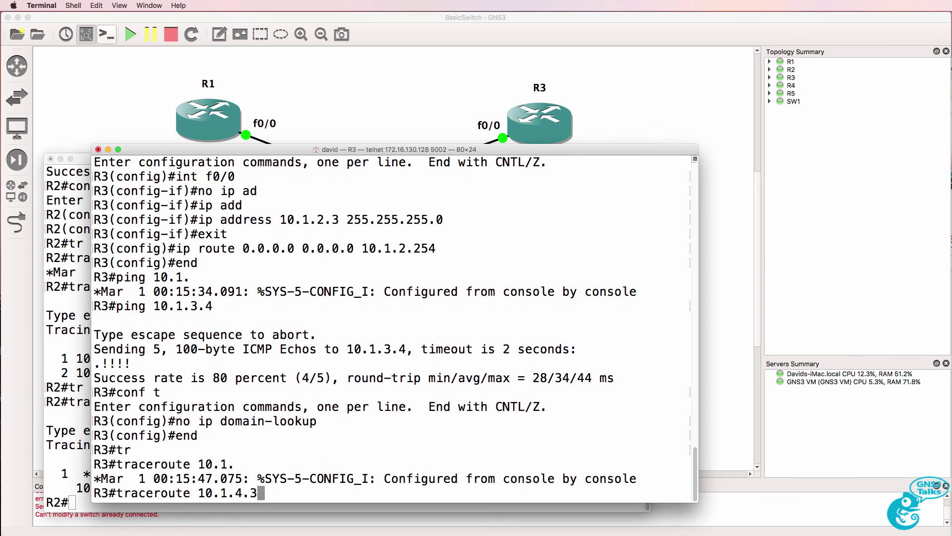
key(BackSpace)
key(BackSpace)
key(BackSpace)
text(3.4)
key(Return)
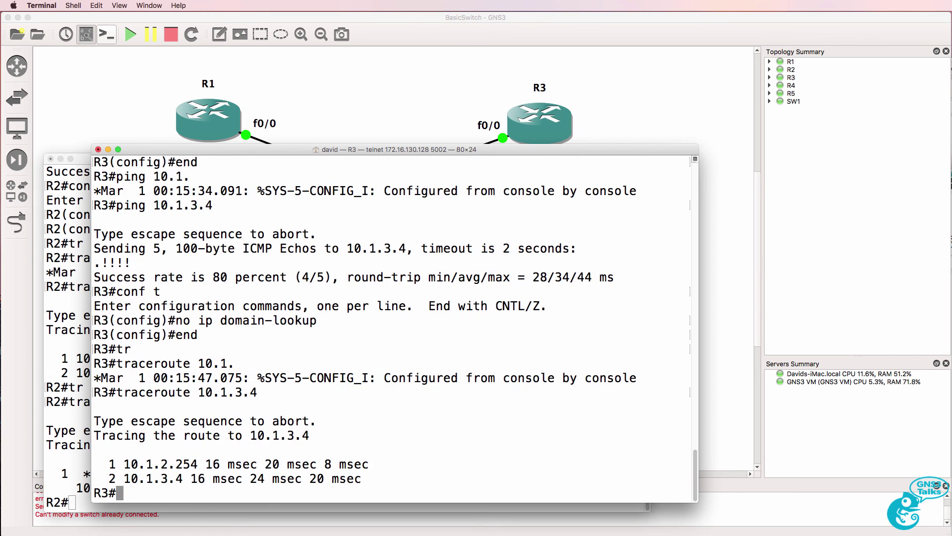
text(tr)
key(Tab)
text(10)
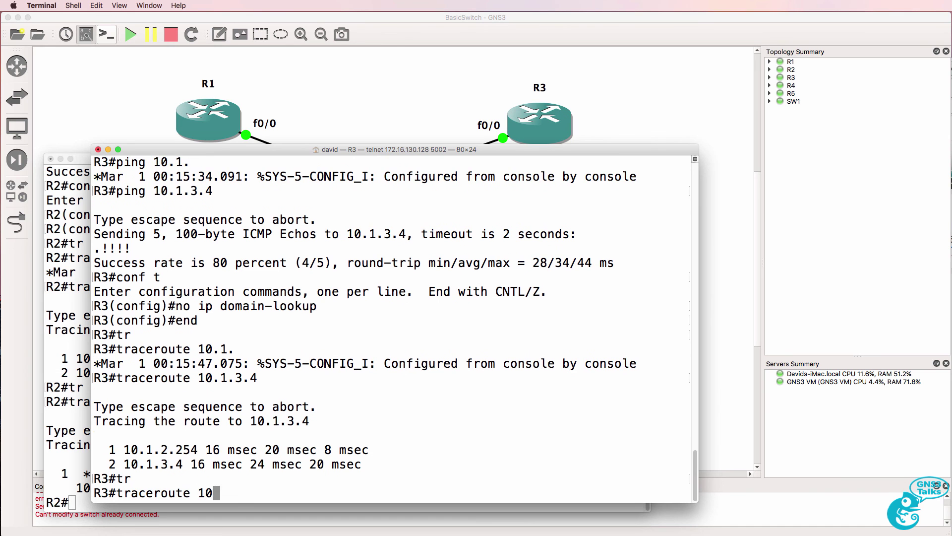
text(.1.2.2)
key(Return)
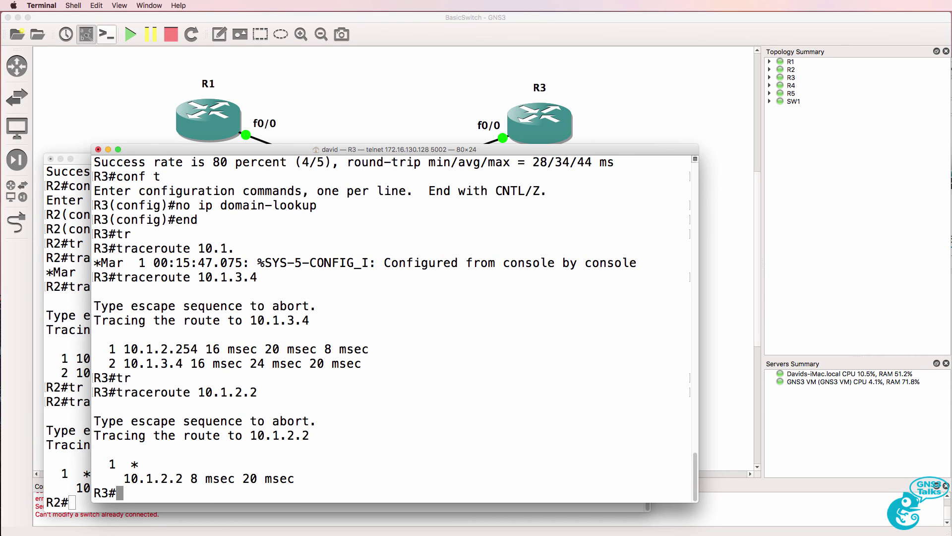
Open SW1's configuration and review ports 0–2 in VLAN 2, port 3 VLAN 3, port 7 dot1q
click(322, 73)
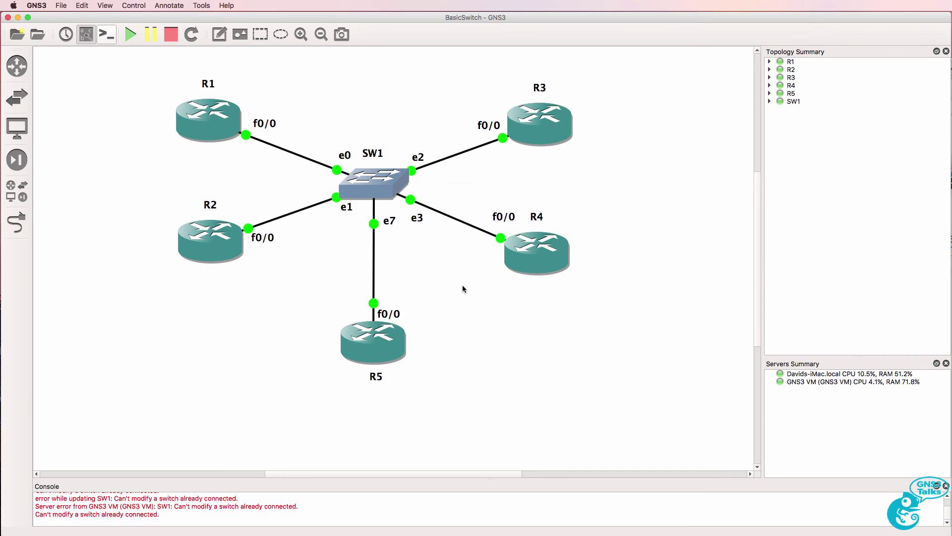
right_click(392, 186)
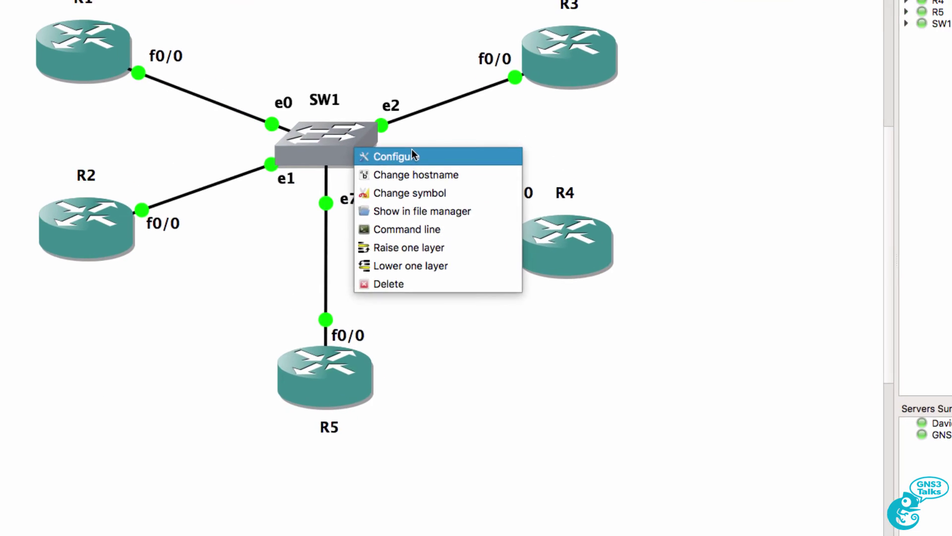
click(412, 151)
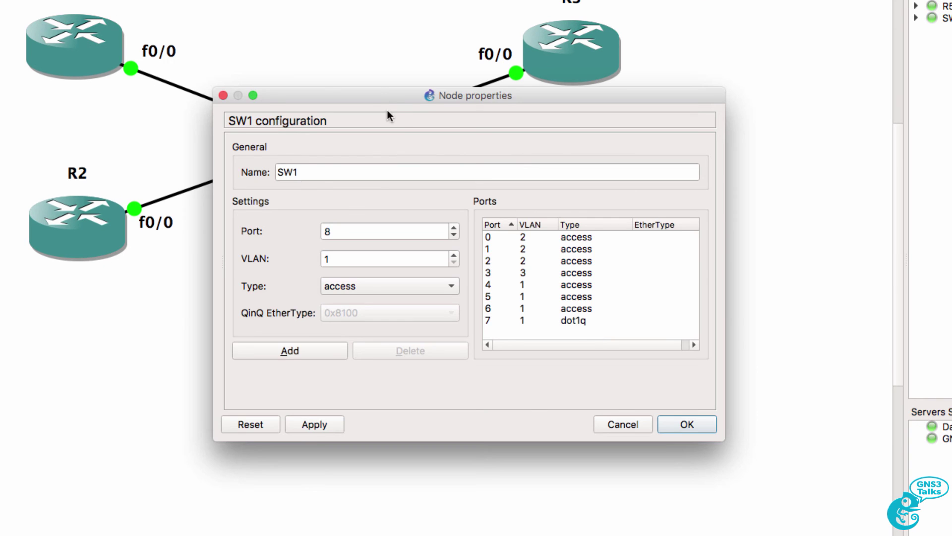
drag(388, 100, 566, 184)
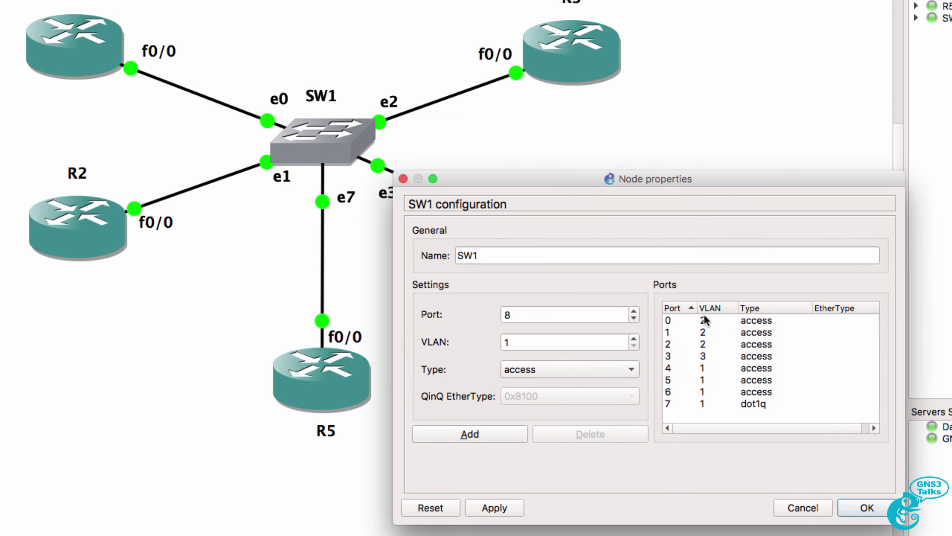
click(707, 406)
click(729, 316)
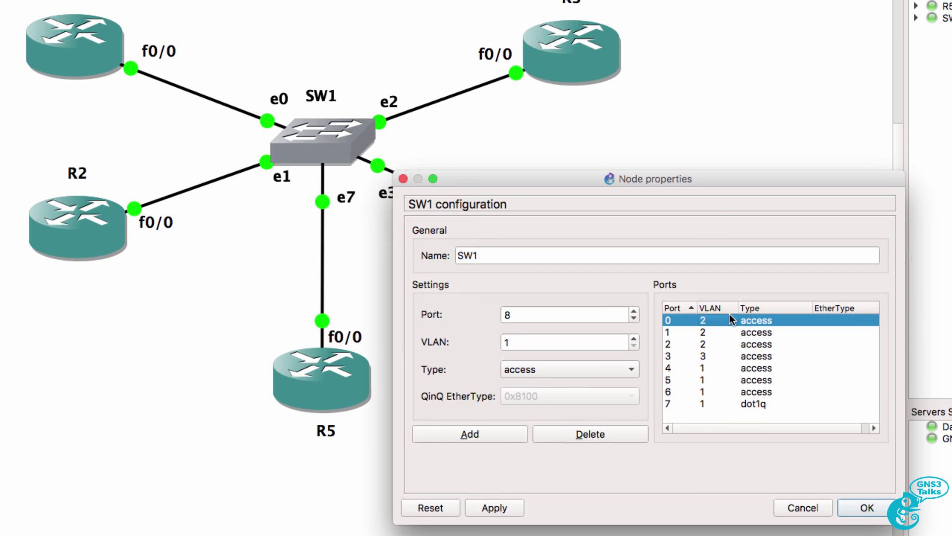
click(719, 341)
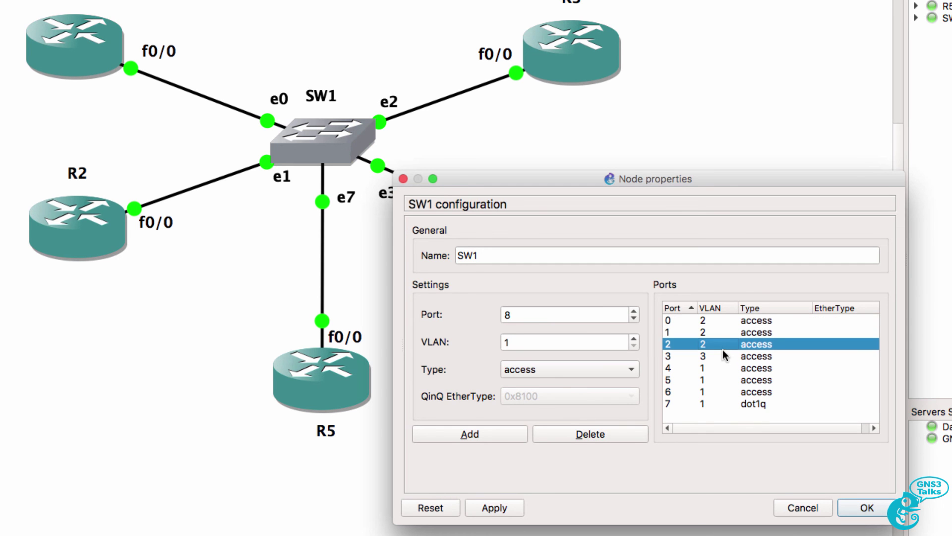
click(724, 355)
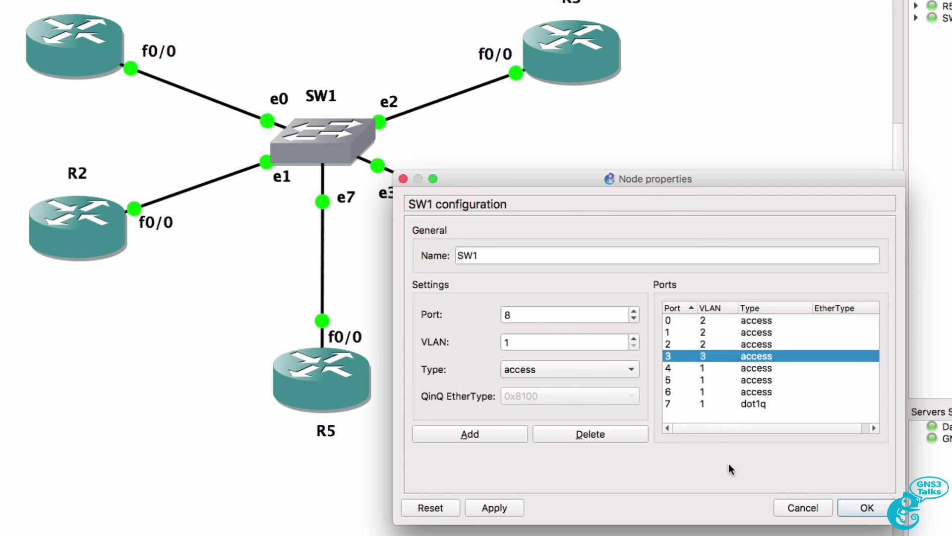
click(738, 332)
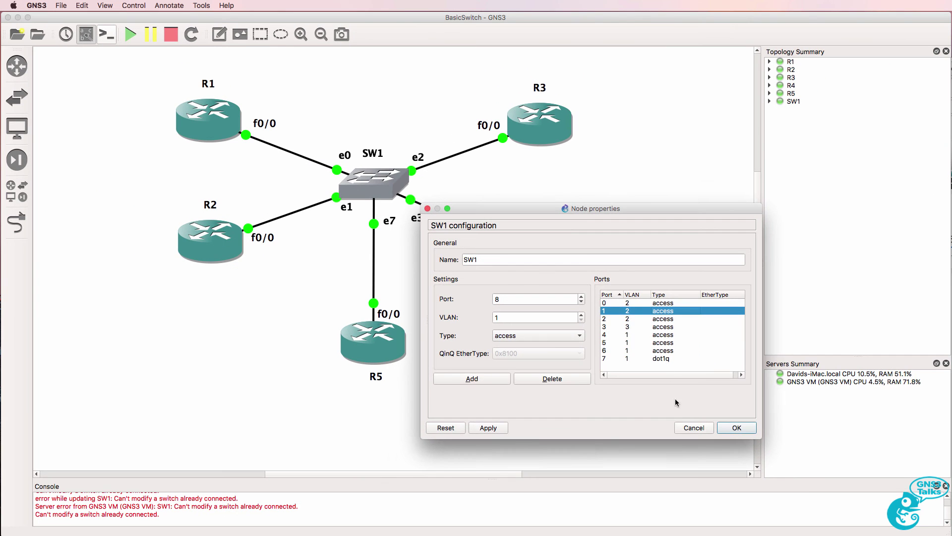
Cancel SW1's Node properties dialog without changes
click(687, 427)
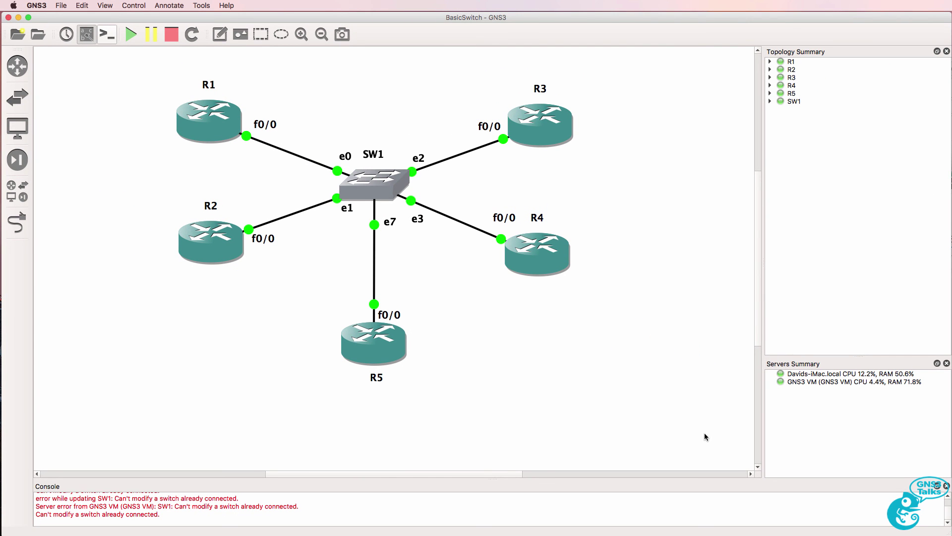